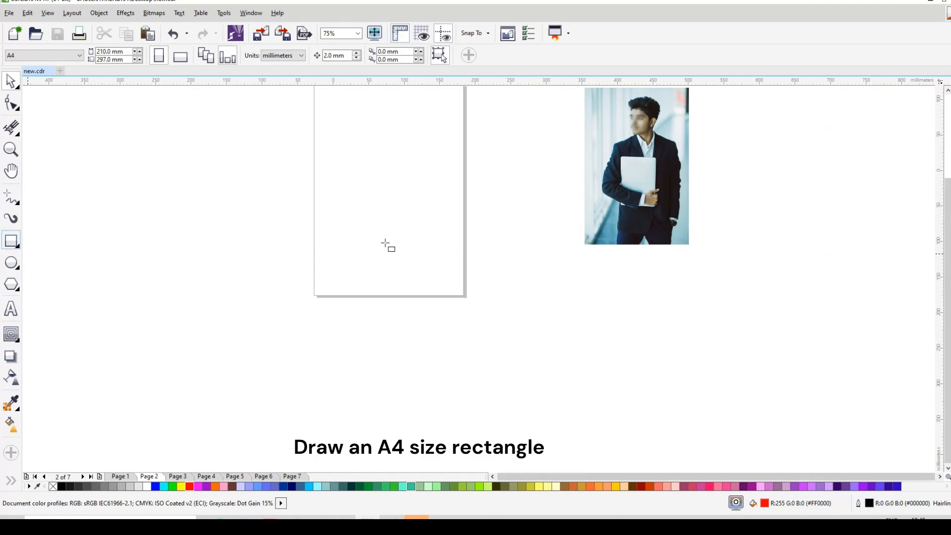
# Draw a rectangle about 210 by 299 mm covering the A4 page and fill it with white
pyautogui.scroll(-2, 385, 240)
pyautogui.moveTo(349, 163); pyautogui.dragTo(416, 259)
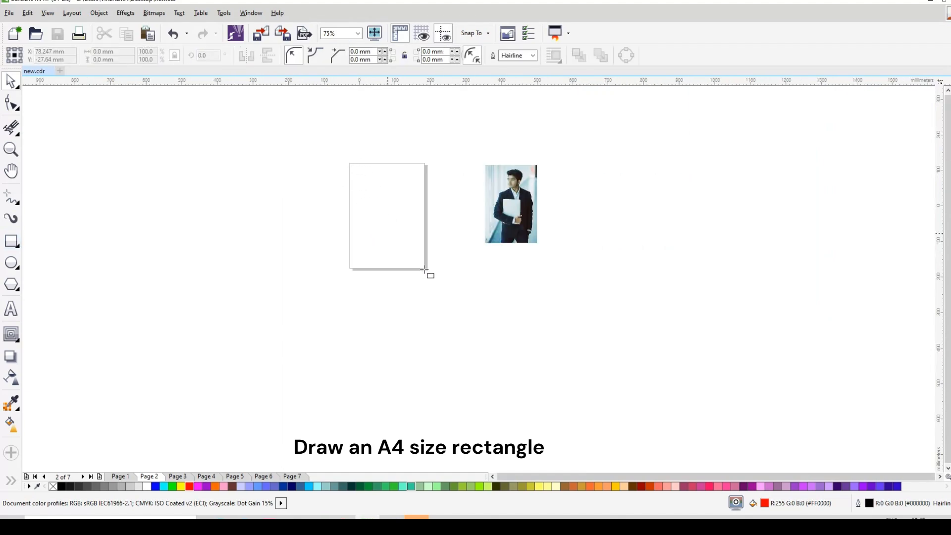
pyautogui.moveTo(424, 269); pyautogui.dragTo(425, 269)
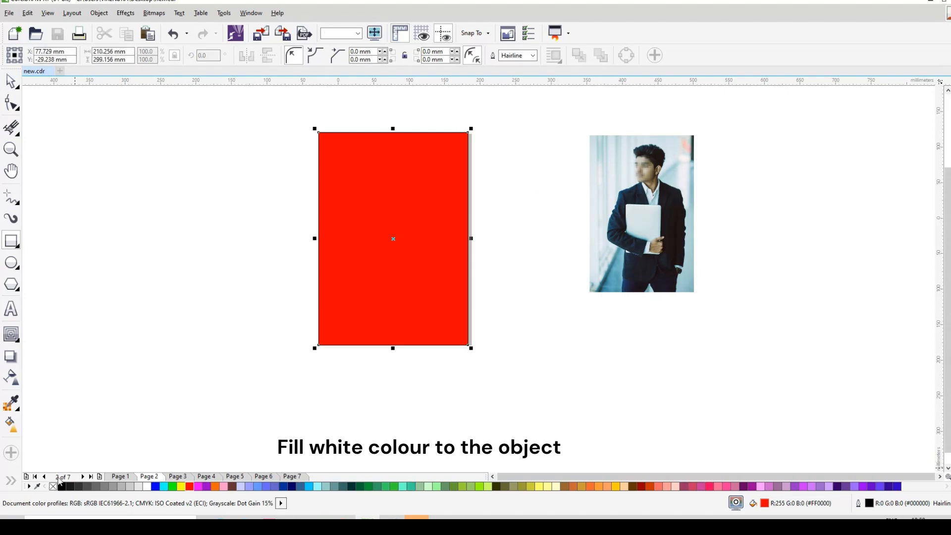
pyautogui.click(145, 486)
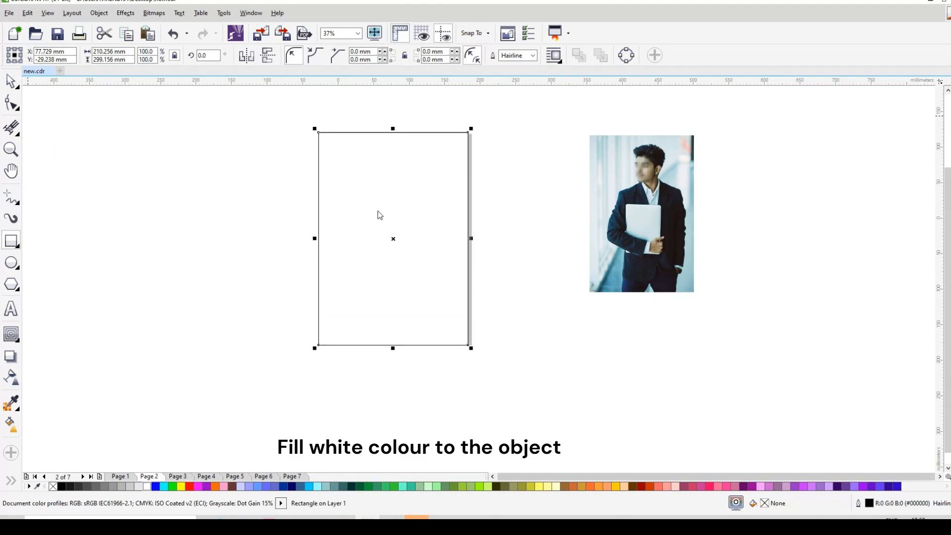
# Draw a smaller rectangle about 160 by 97 mm across the left edge of the page's upper half
pyautogui.scroll(1, 354, 132)
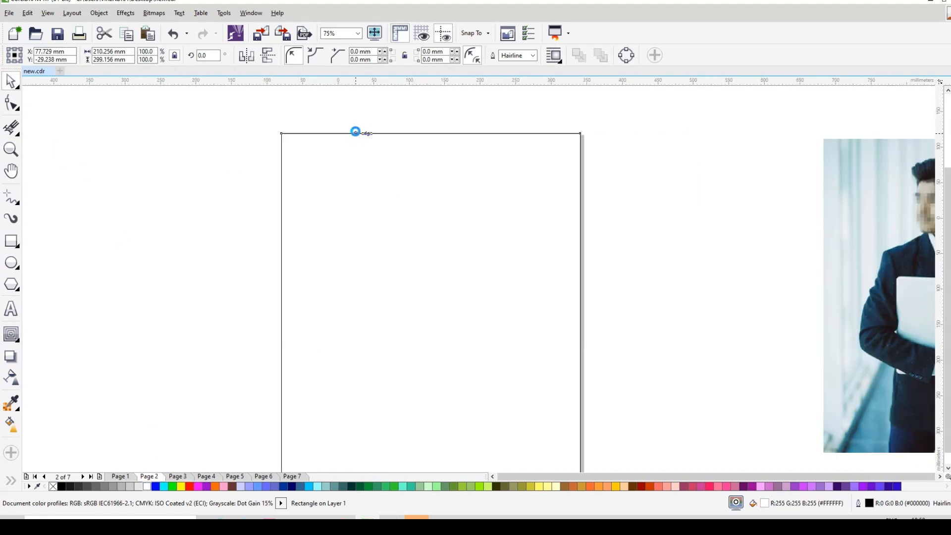
pyautogui.scroll(-1, 356, 132)
pyautogui.scroll(-1, 356, 135)
pyautogui.scroll(1, 370, 136)
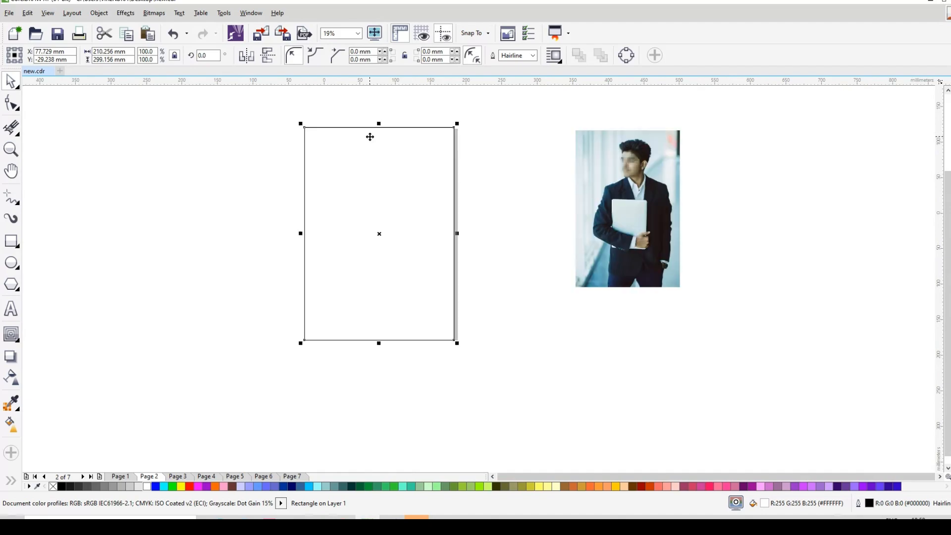
pyautogui.click(11, 241)
pyautogui.scroll(1, 321, 145)
pyautogui.moveTo(219, 186); pyautogui.dragTo(299, 261)
pyautogui.moveTo(342, 281); pyautogui.dragTo(448, 322)
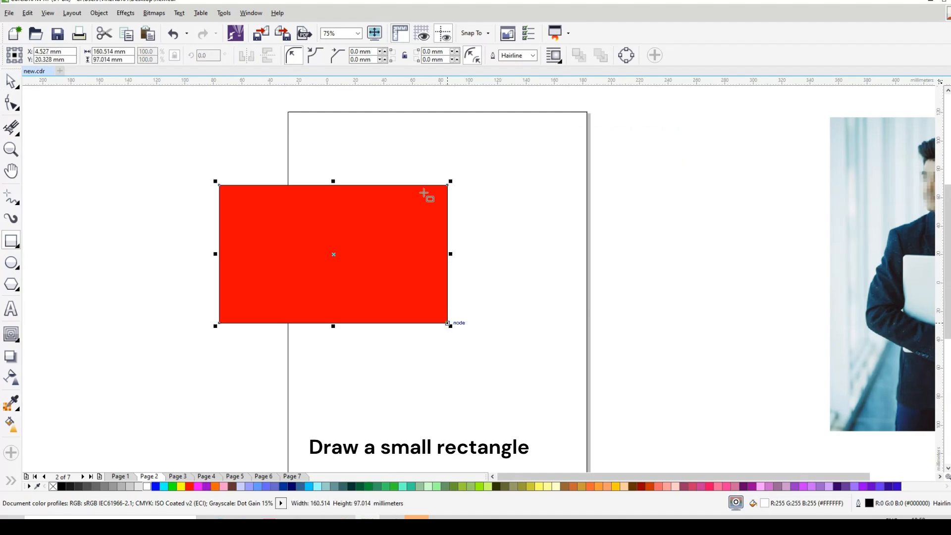
# Remove the small rectangle's fill and shrink its height about its centre to about 87 mm
pyautogui.scroll(-1, 425, 194)
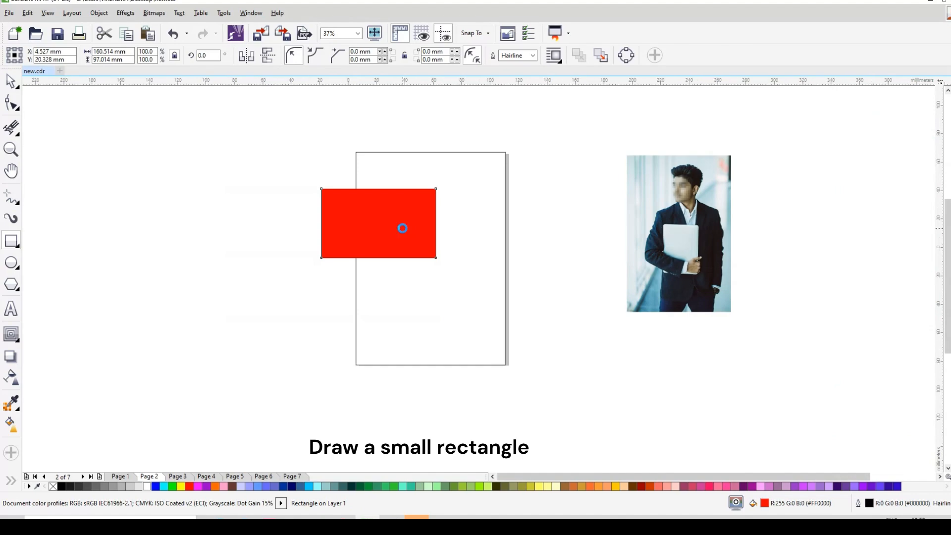
pyautogui.scroll(1, 403, 227)
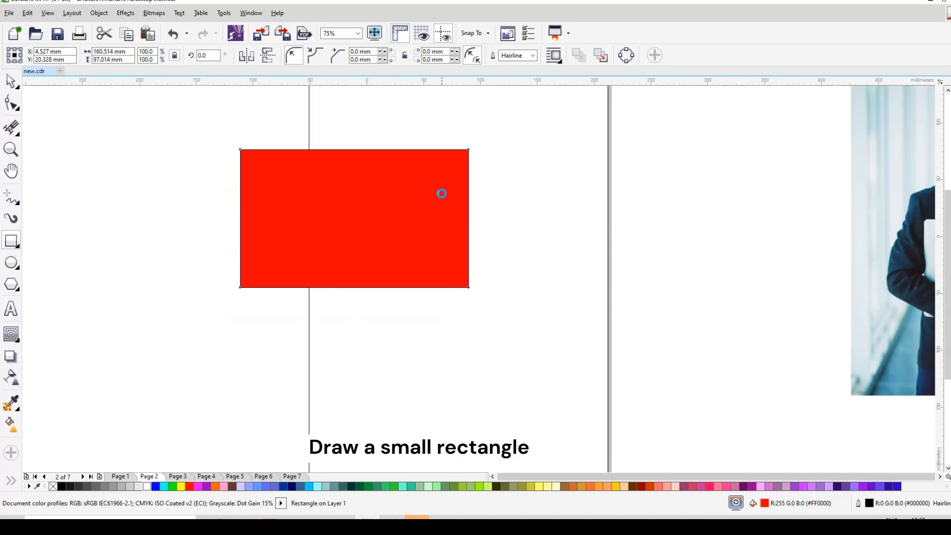
pyautogui.scroll(1, 442, 194)
pyautogui.click(19, 86)
pyautogui.click(53, 487)
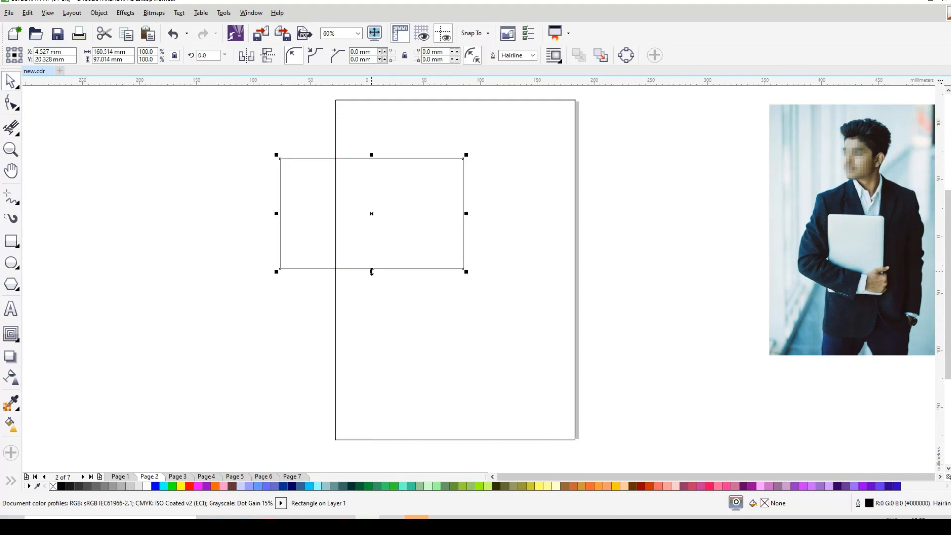
pyautogui.moveTo(371, 272); pyautogui.dragTo(371, 265)
# Round both right corners of the small rectangle to about 43.4 mm radius, forming a semicircular end
pyautogui.click(11, 104)
pyautogui.click(463, 263)
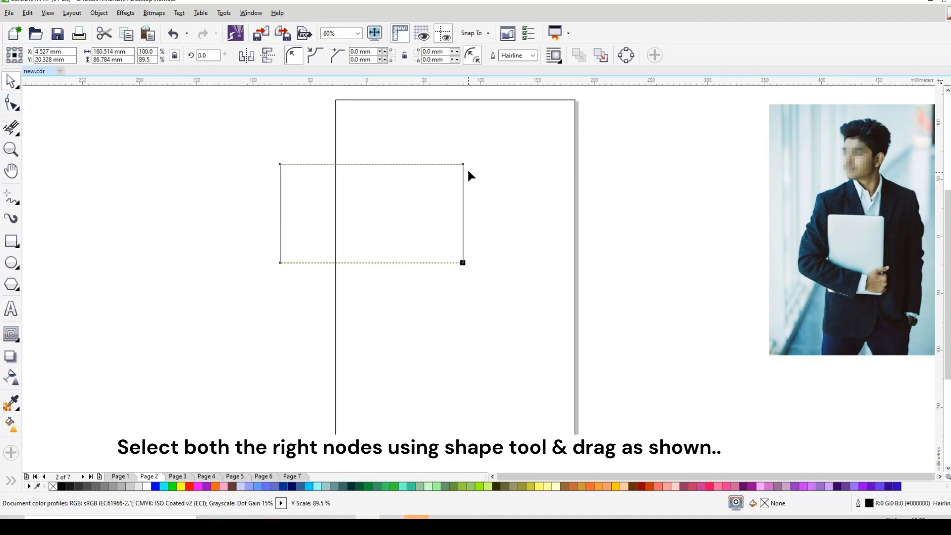
pyautogui.keyDown('shift'); pyautogui.click(462, 164); pyautogui.keyUp('shift')
pyautogui.moveTo(464, 263); pyautogui.dragTo(464, 263)
pyautogui.moveTo(396, 260); pyautogui.dragTo(321, 257)
pyautogui.click(11, 81)
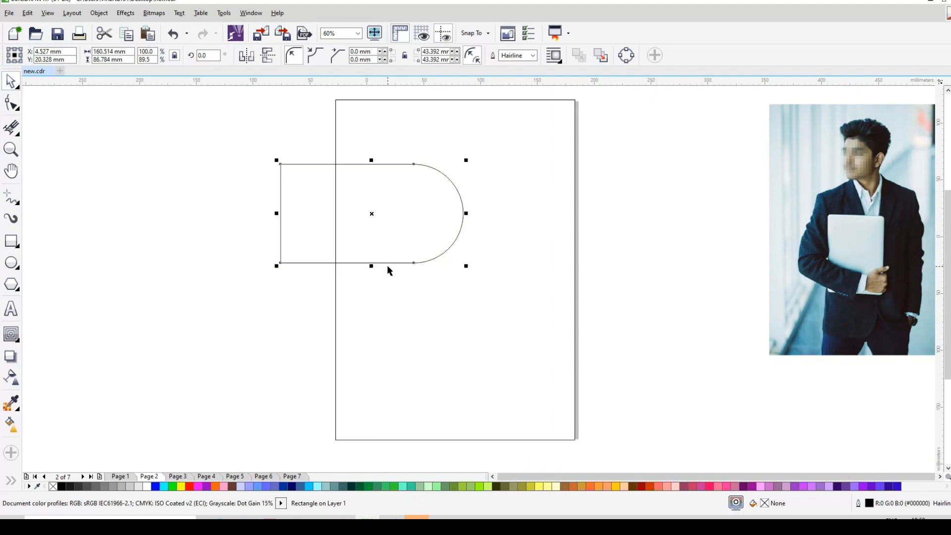
# Apply an outside contour with 1 step and a 5 mm offset to the rounded shape
pyautogui.click(11, 309)
pyautogui.click(11, 334)
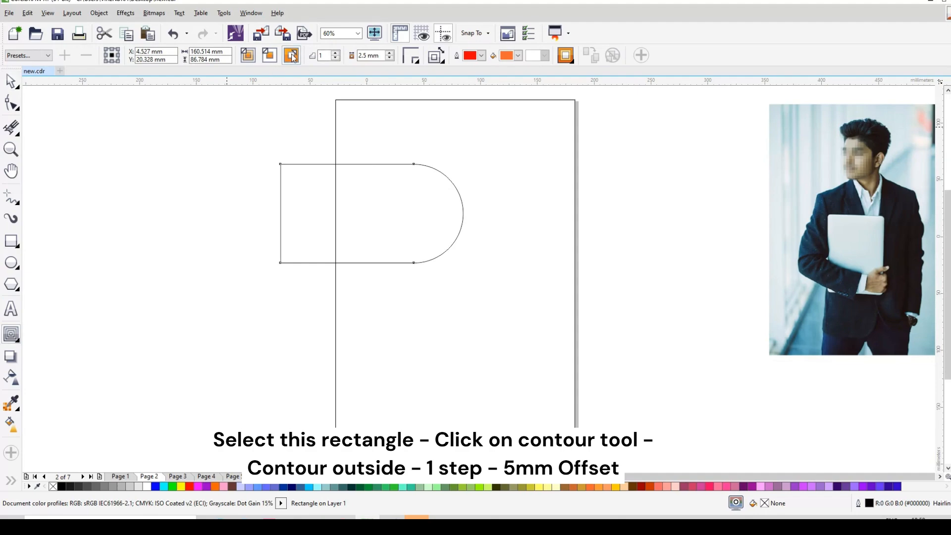
pyautogui.click(292, 57)
pyautogui.moveTo(380, 55); pyautogui.dragTo(303, 72)
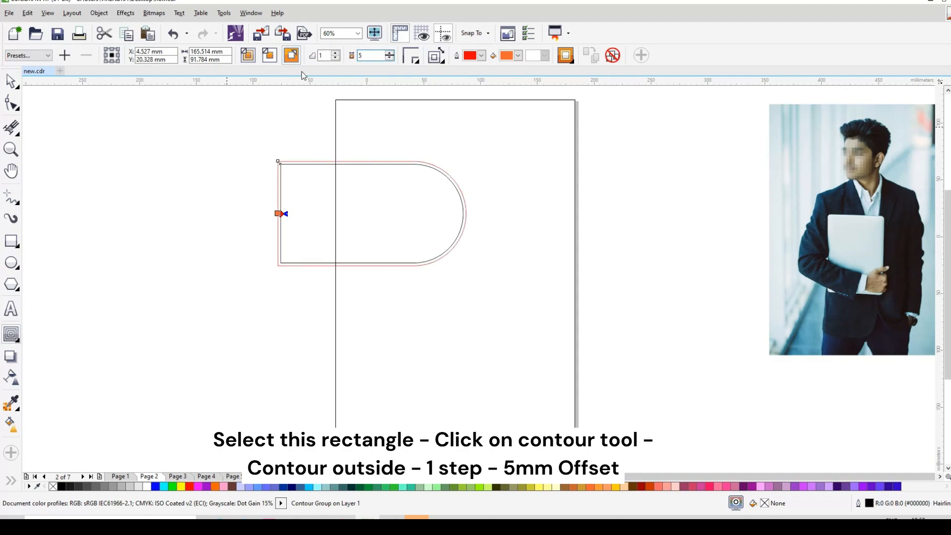
pyautogui.write('5')
pyautogui.press('Return')
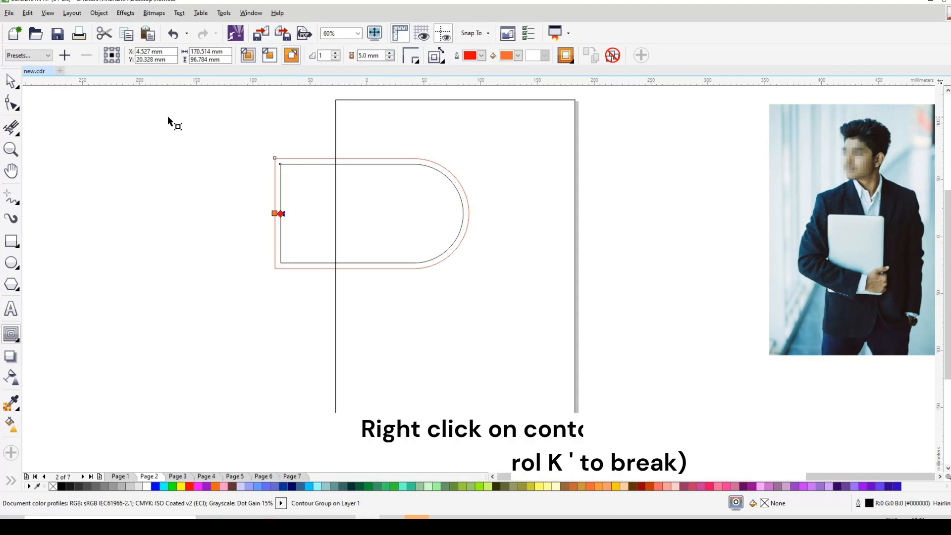
# Break the 5 mm contour group apart into separate outlines and deselect them
pyautogui.click(10, 81)
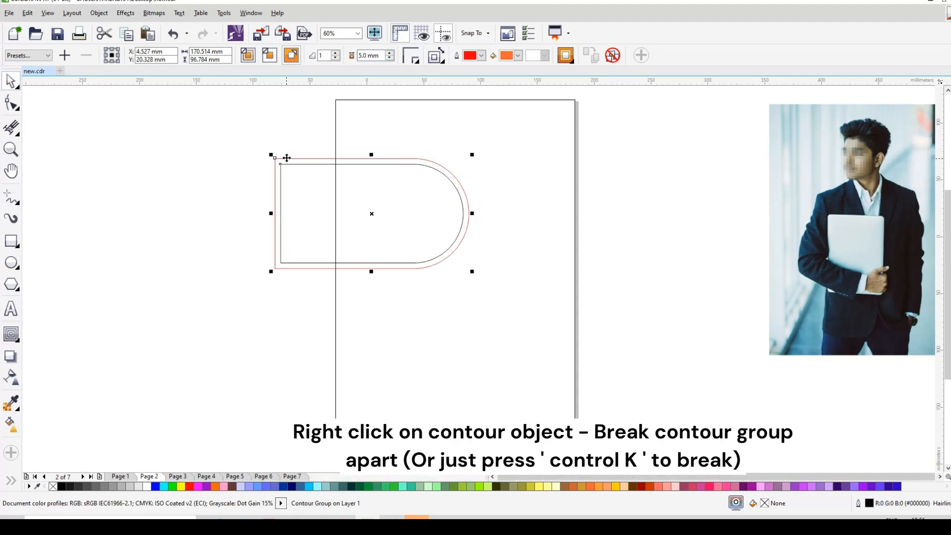
pyautogui.rightClick(287, 157)
pyautogui.click(319, 185)
pyautogui.click(214, 189)
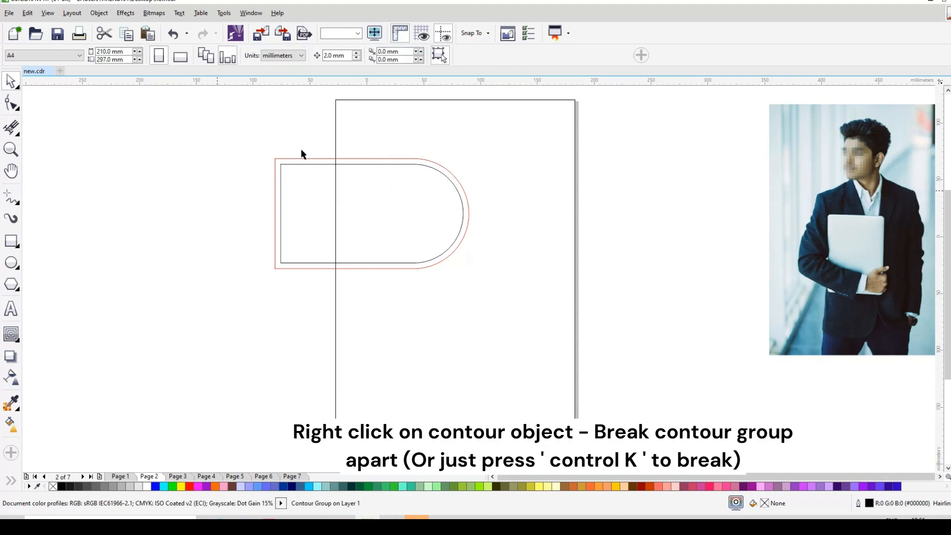
# Apply a one-step outside contour with a 20 mm offset to the separated outer outline
pyautogui.click(366, 160)
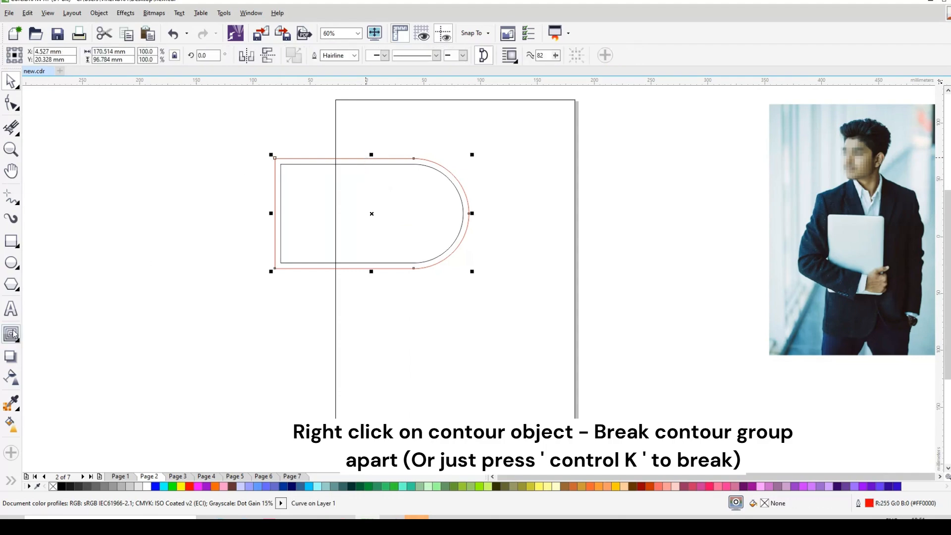
pyautogui.moveTo(385, 56); pyautogui.dragTo(341, 63)
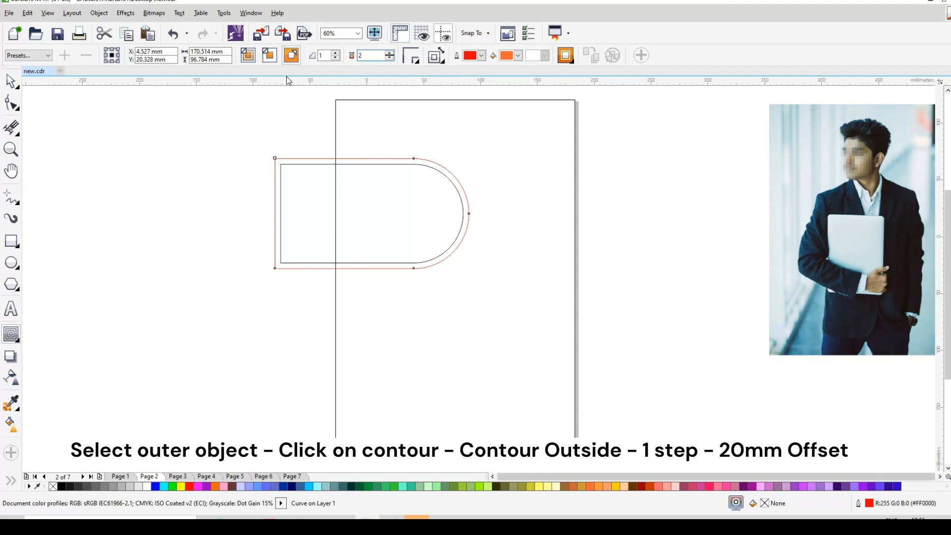
pyautogui.press('Return')
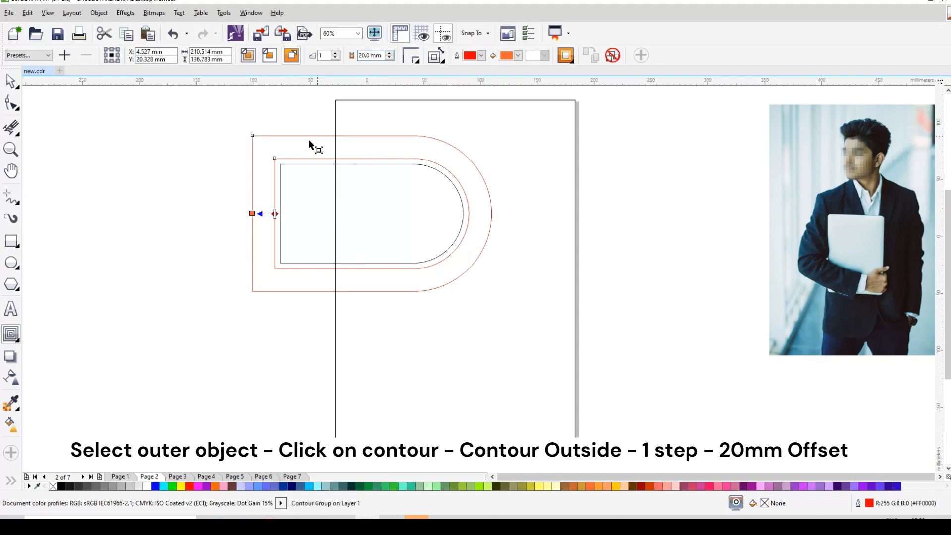
# Break the 20 mm contour group apart so its outer outline is a separate curve
pyautogui.rightClick(249, 177)
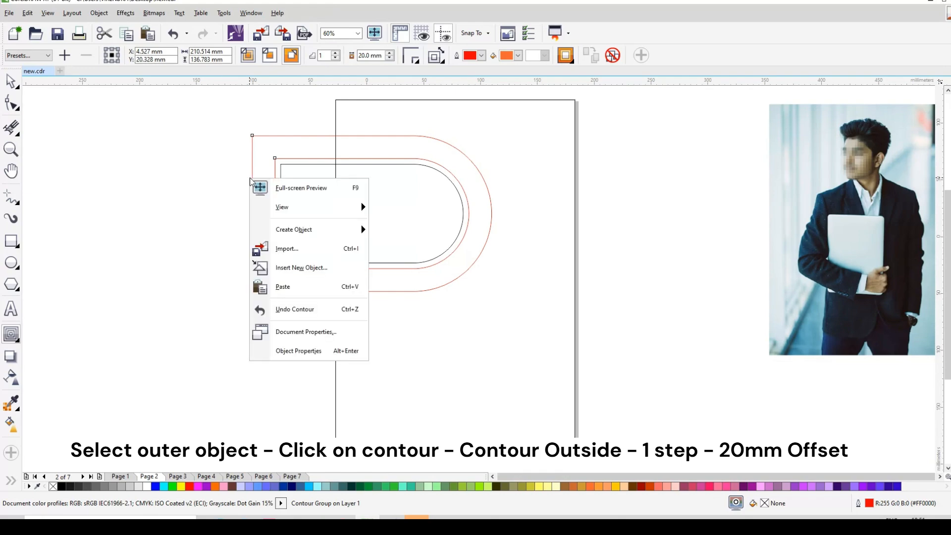
pyautogui.click(204, 227)
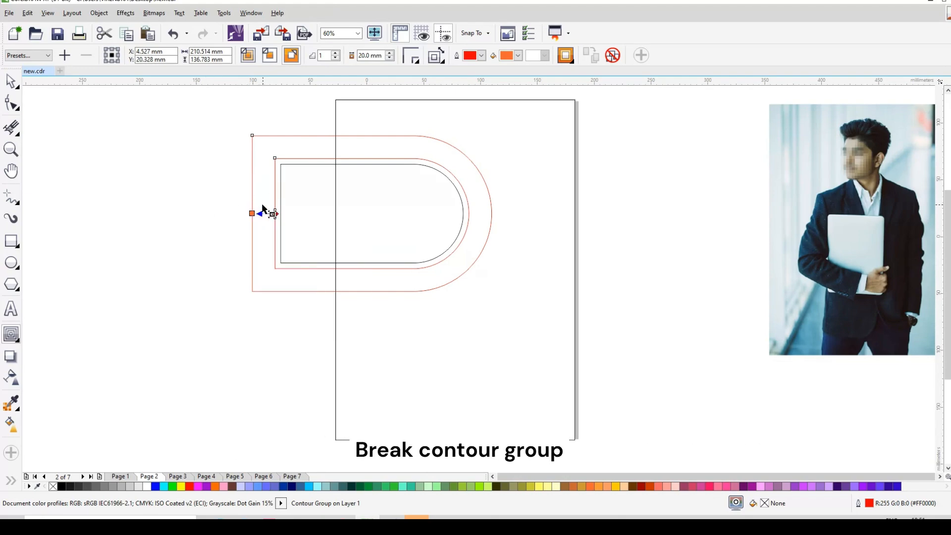
pyautogui.rightClick(252, 157)
pyautogui.click(289, 185)
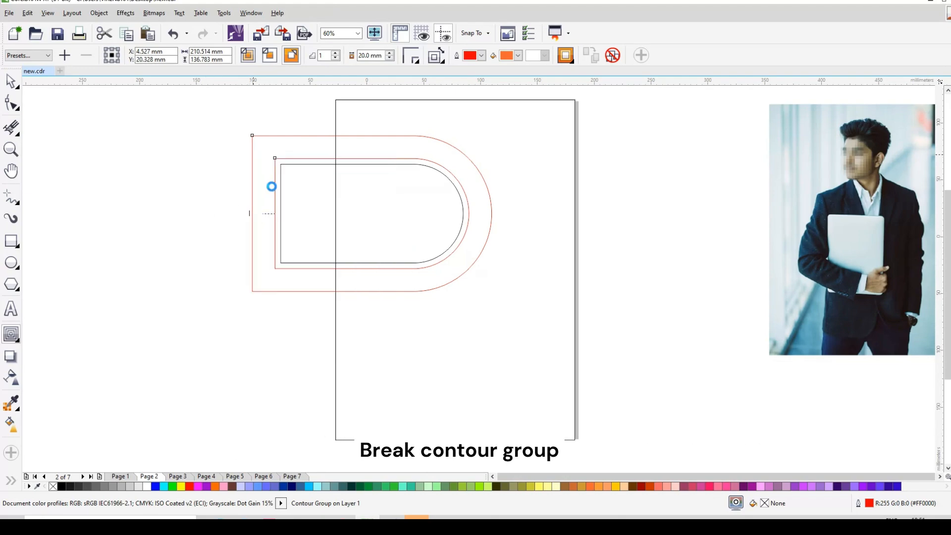
# Apply a one-step outside contour with a 5 mm offset to the largest outline
pyautogui.click(165, 150)
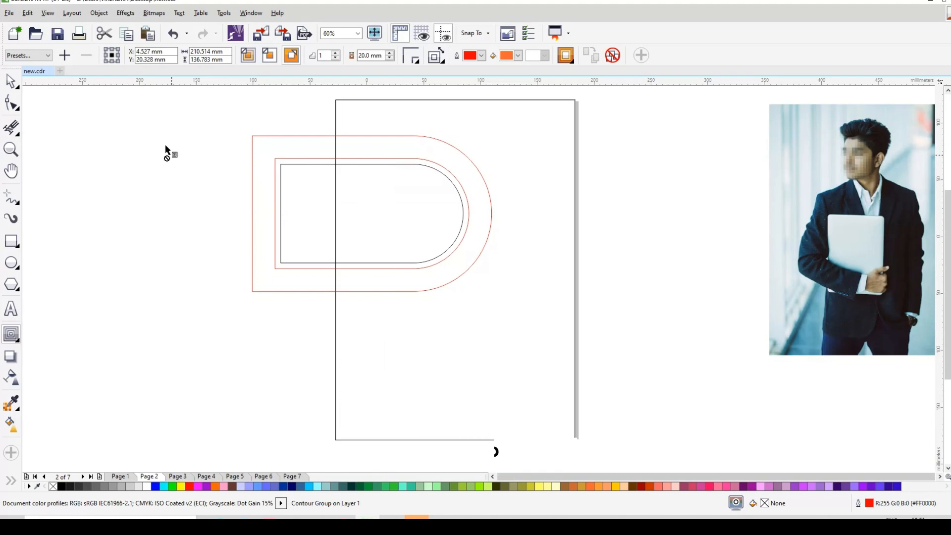
pyautogui.click(253, 142)
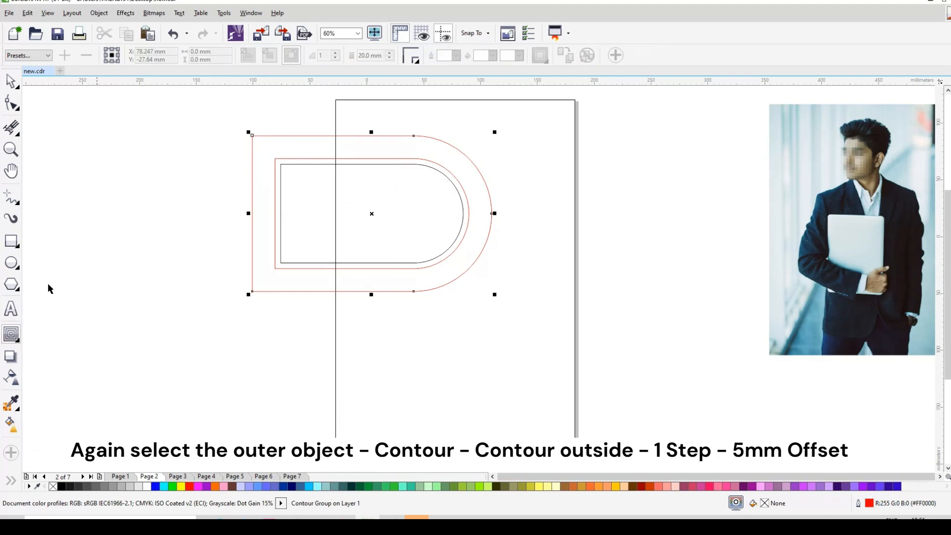
pyautogui.click(295, 58)
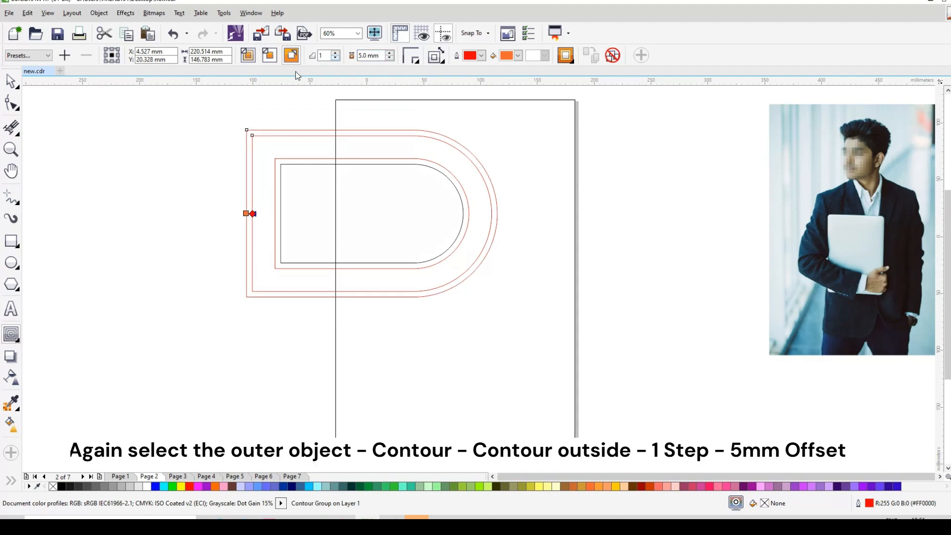
# Select all the nested rounded outlines and move them up and right, placing their round ends inside the page's upper half
pyautogui.click(11, 81)
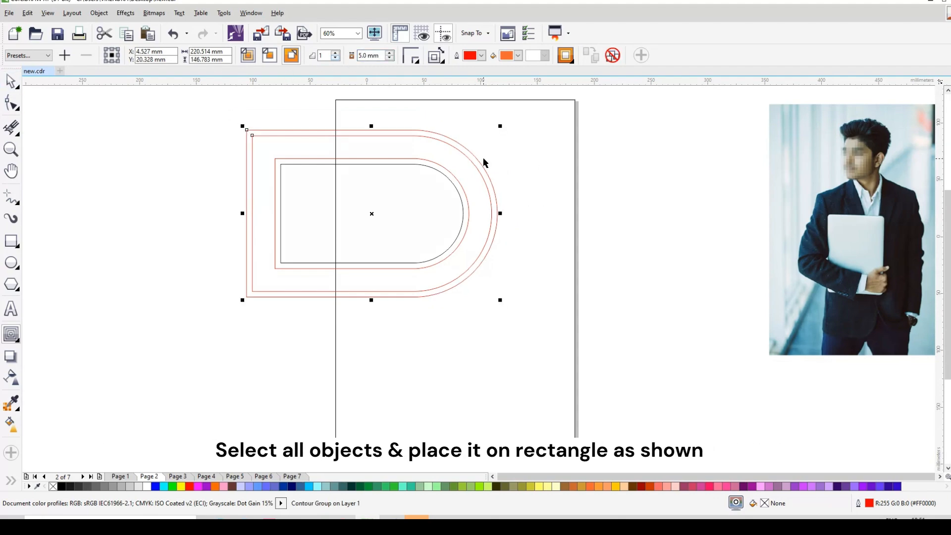
pyautogui.moveTo(180, 111); pyautogui.dragTo(539, 349)
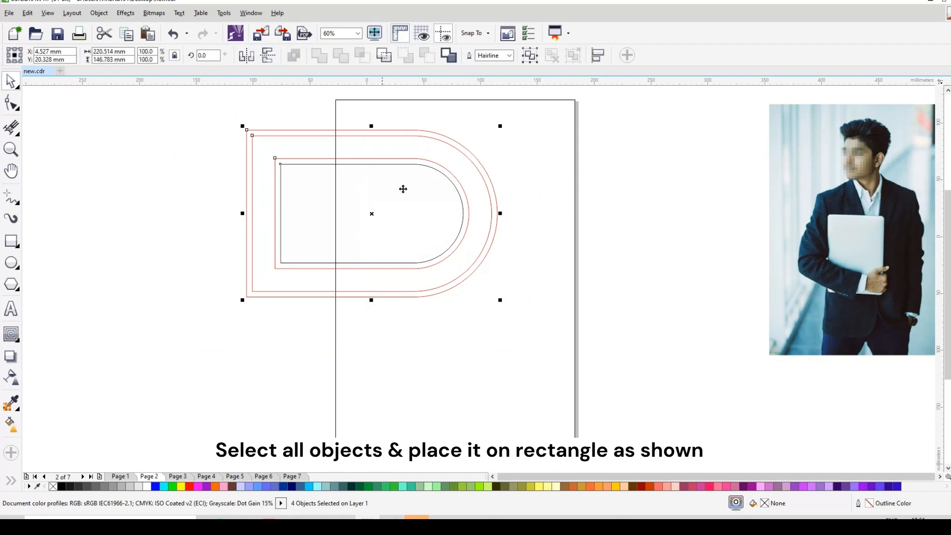
pyautogui.moveTo(370, 214); pyautogui.dragTo(399, 204)
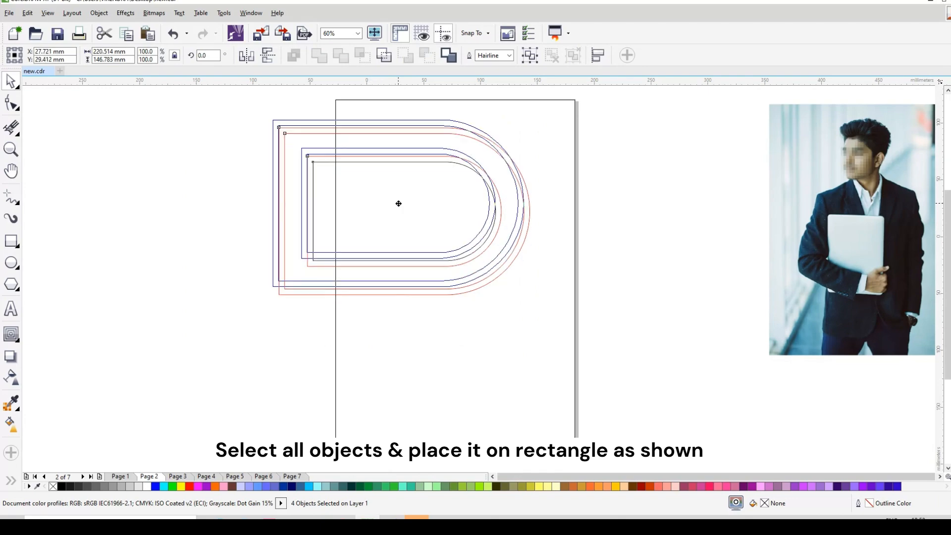
pyautogui.moveTo(398, 203); pyautogui.dragTo(386, 203)
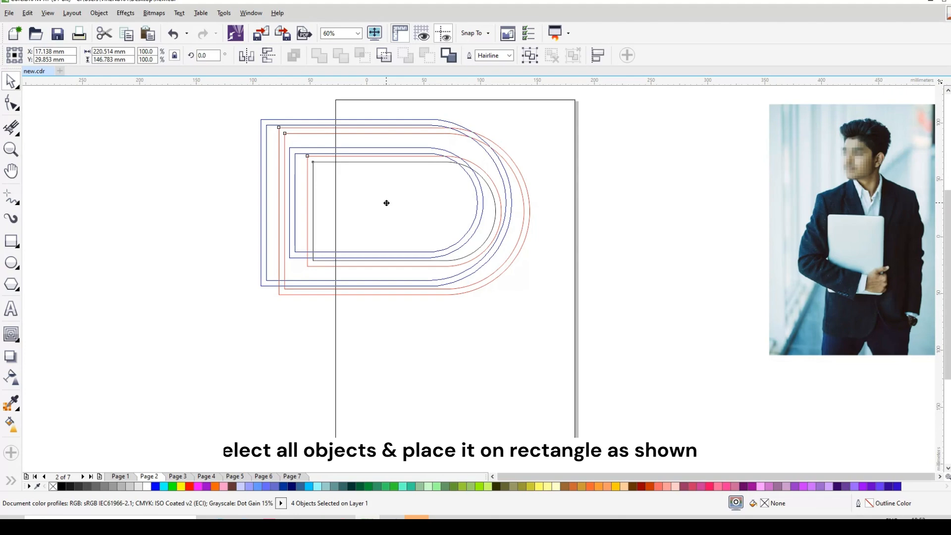
pyautogui.moveTo(387, 203); pyautogui.dragTo(386, 202)
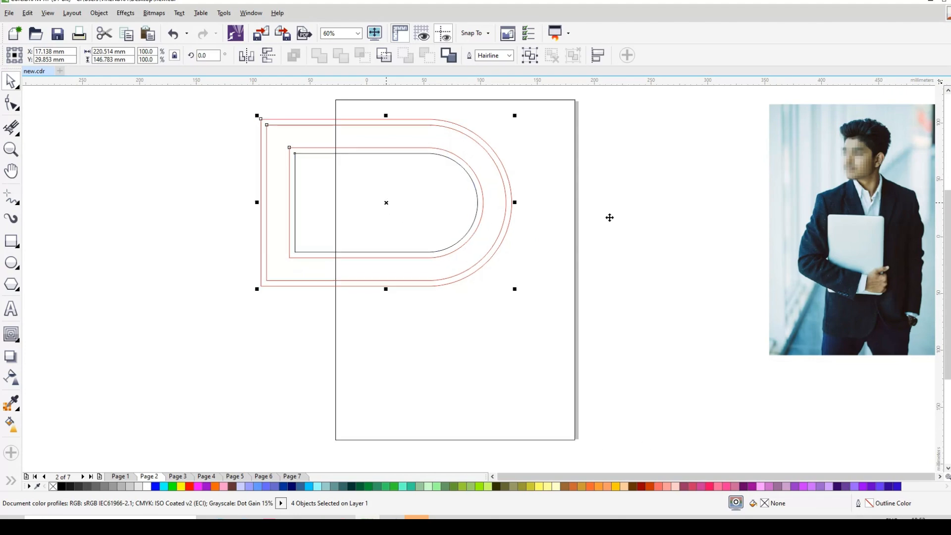
# Break the outermost contour group apart into separate curves
pyautogui.click(429, 137)
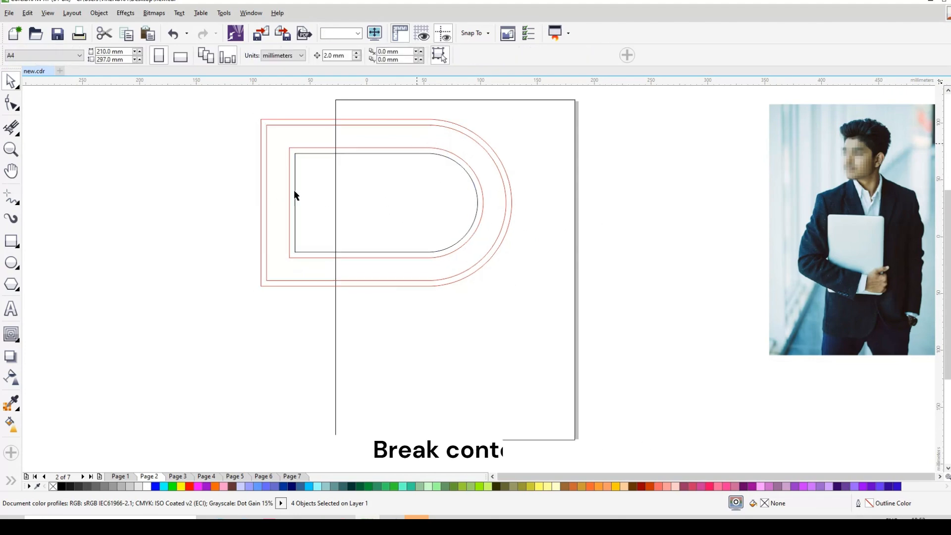
pyautogui.click(260, 127)
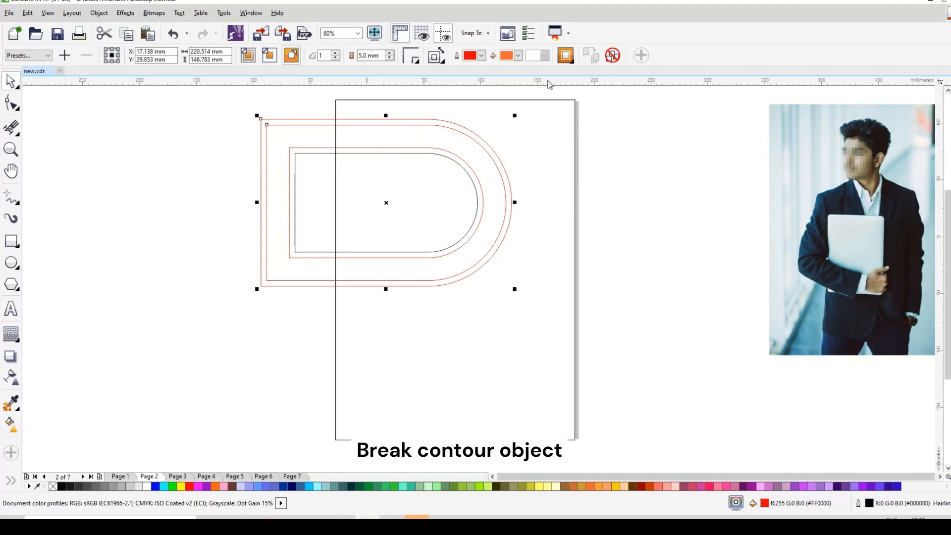
pyautogui.rightClick(264, 122)
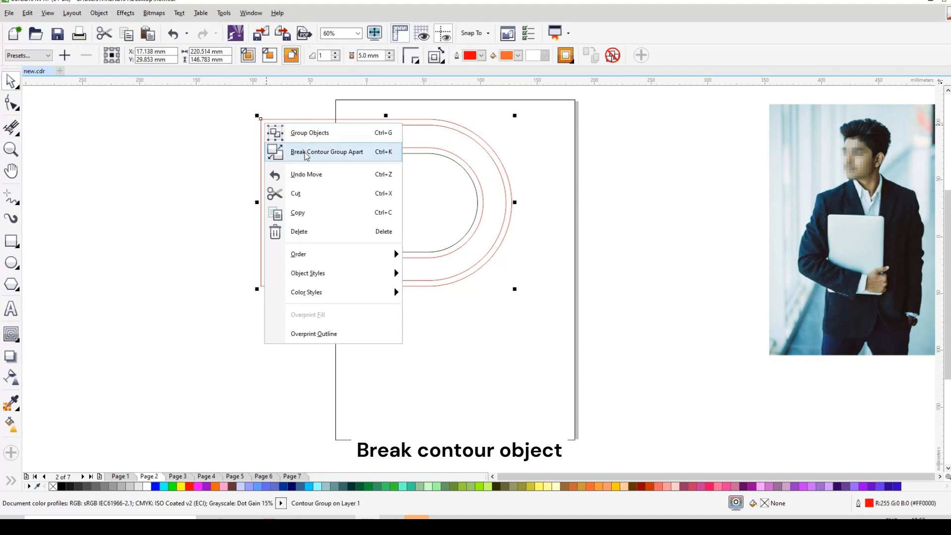
pyautogui.click(305, 152)
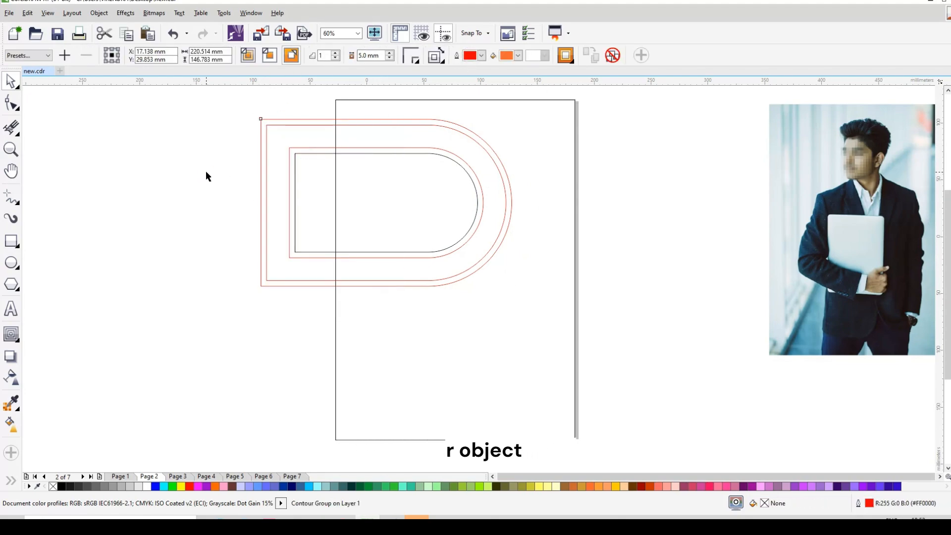
# Create a horizontally mirrored copy of the outermost outline, adjoining the tip of its rounded end
pyautogui.click(257, 204)
pyautogui.moveTo(642, 227); pyautogui.dragTo(660, 231)
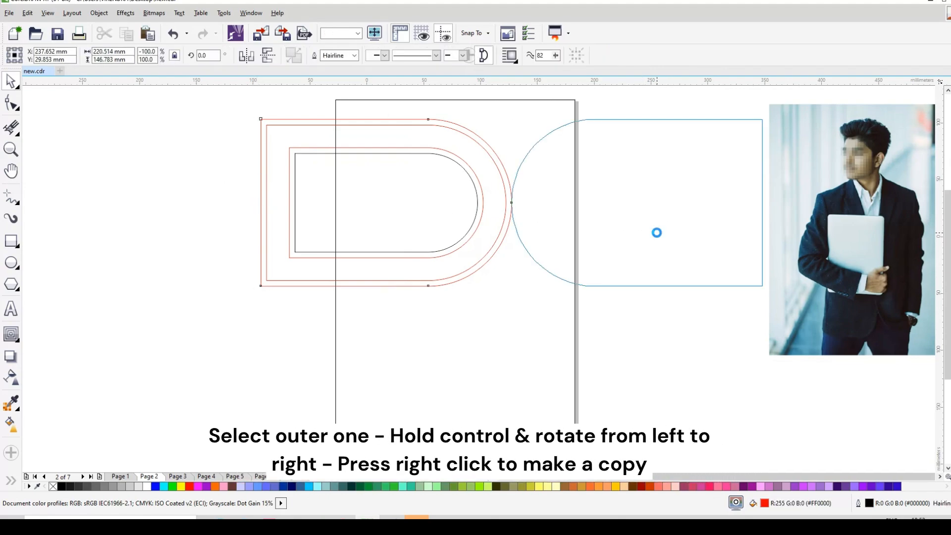
# Move the mirrored outline over the nested shapes' rounded ends and rotate it about its round tip to about 196°
pyautogui.click(723, 251)
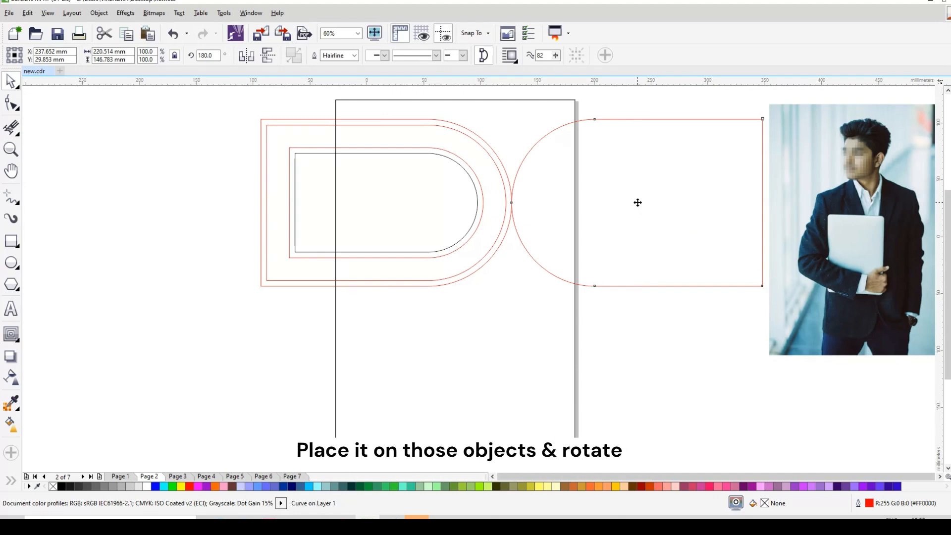
pyautogui.moveTo(637, 202); pyautogui.dragTo(538, 194)
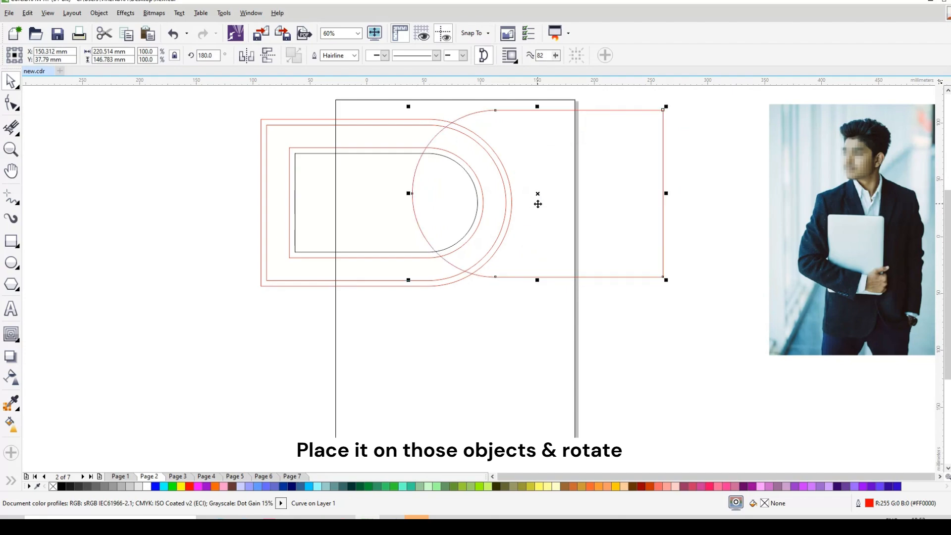
pyautogui.click(537, 204)
pyautogui.moveTo(411, 196); pyautogui.dragTo(411, 191)
pyautogui.moveTo(670, 274); pyautogui.dragTo(676, 206)
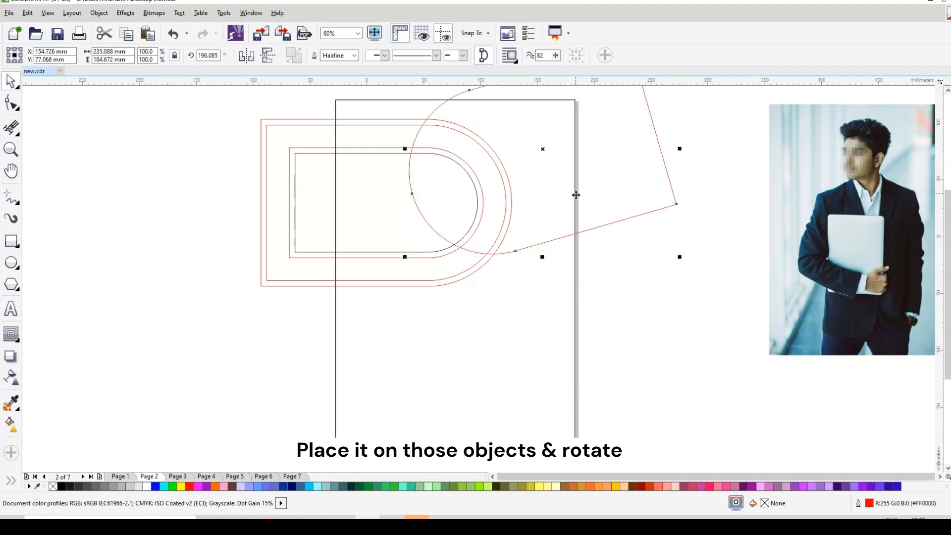
# Enlarge the rotated outline proportionally to about 120.6% and reposition it across the page's upper half
pyautogui.moveTo(680, 257); pyautogui.dragTo(694, 273)
pyautogui.moveTo(539, 178); pyautogui.dragTo(553, 188)
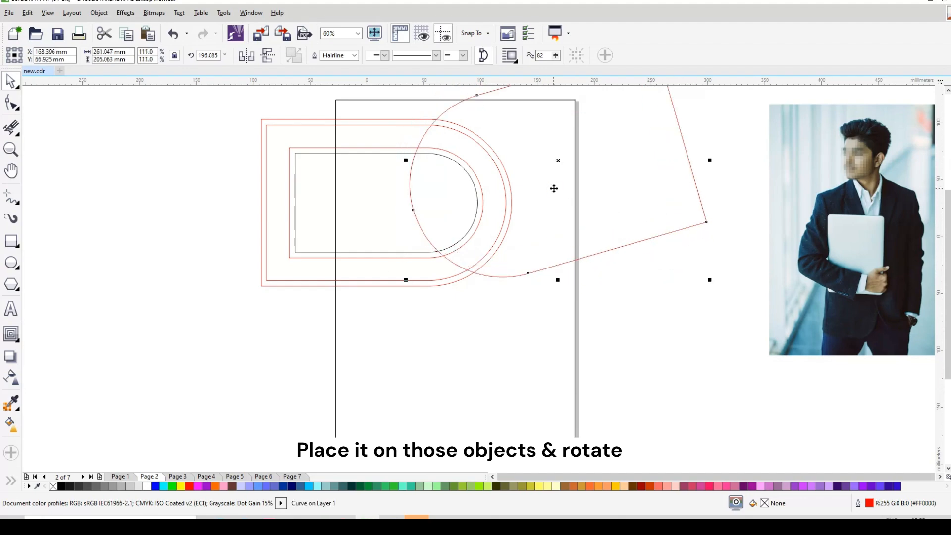
pyautogui.scroll(-2, 579, 253)
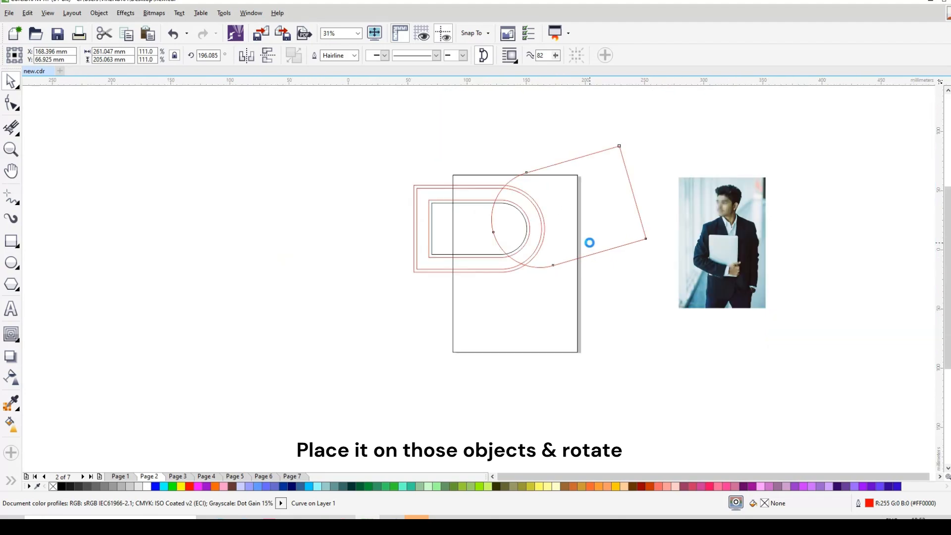
pyautogui.scroll(2, 588, 243)
pyautogui.moveTo(708, 299)
pyautogui.mouseDown()
pyautogui.moveTo(716, 314)
pyautogui.moveTo(719, 305)
pyautogui.mouseUp()
pyautogui.moveTo(540, 250); pyautogui.dragTo(565, 244)
pyautogui.click(612, 321)
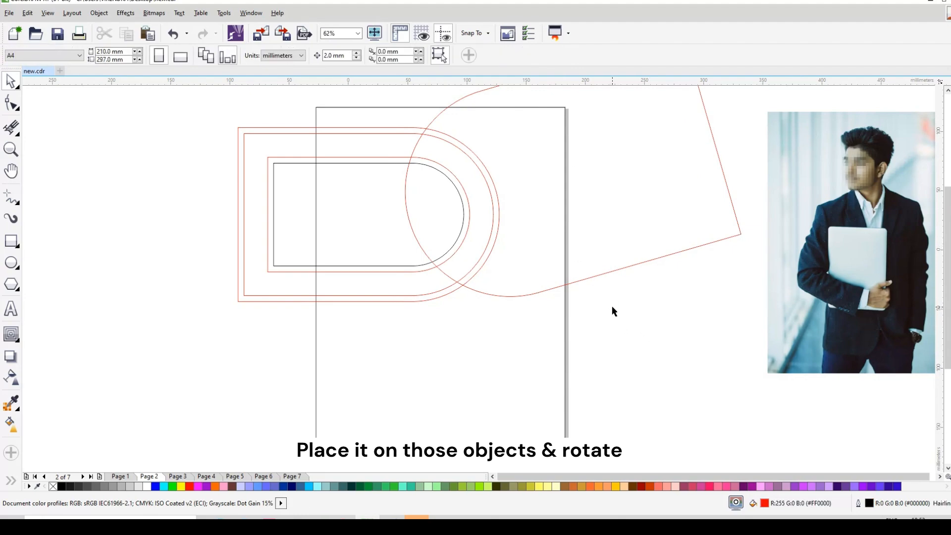
# Rotate the enlarged outline further to about 201.9° and shift it slightly over the nested rounded ends
pyautogui.scroll(-1, 592, 314)
pyautogui.click(628, 263)
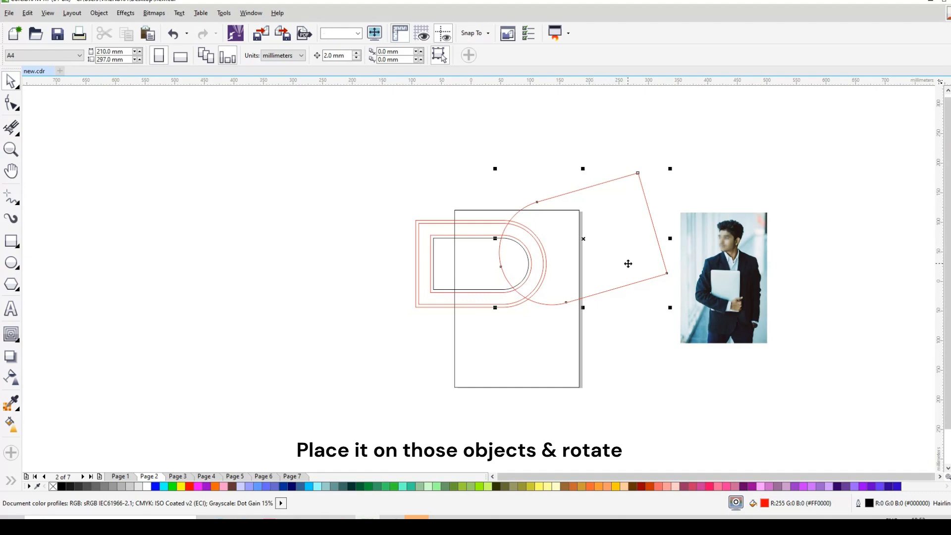
pyautogui.scroll(1, 605, 251)
pyautogui.click(570, 234)
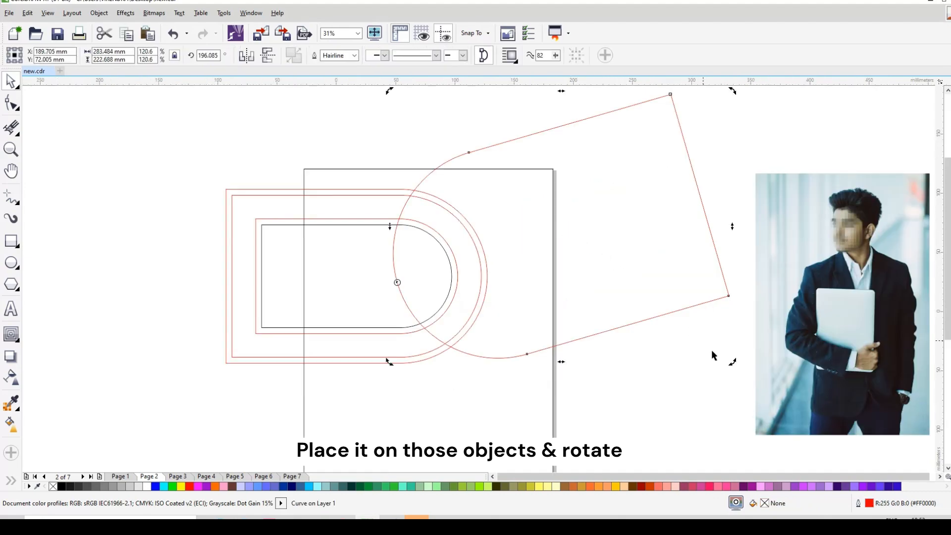
pyautogui.moveTo(731, 365); pyautogui.dragTo(740, 332)
pyautogui.moveTo(518, 273); pyautogui.dragTo(522, 289)
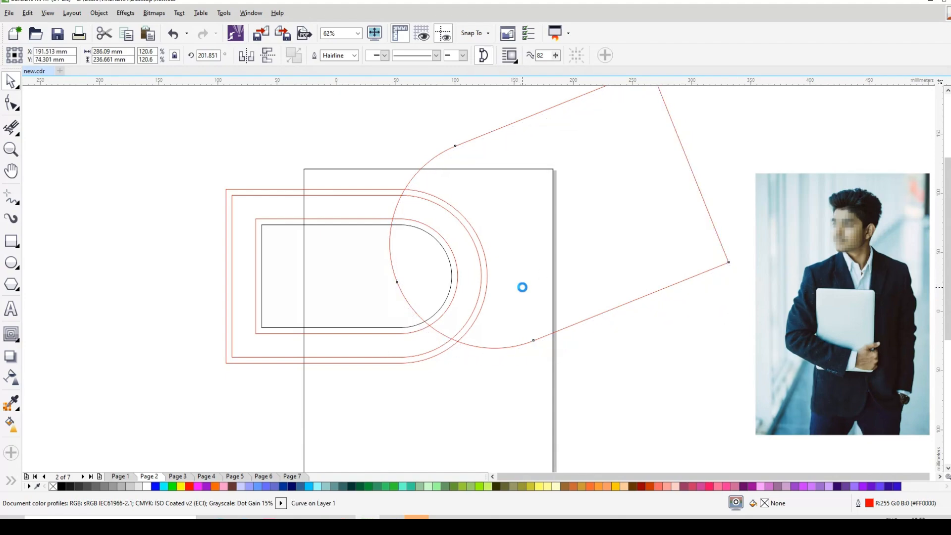
pyautogui.click(652, 365)
# Smart-fill the wide curved band, the large area bounded by the page edge, and the inner rounded bar with purple
pyautogui.click(11, 480)
pyautogui.click(33, 480)
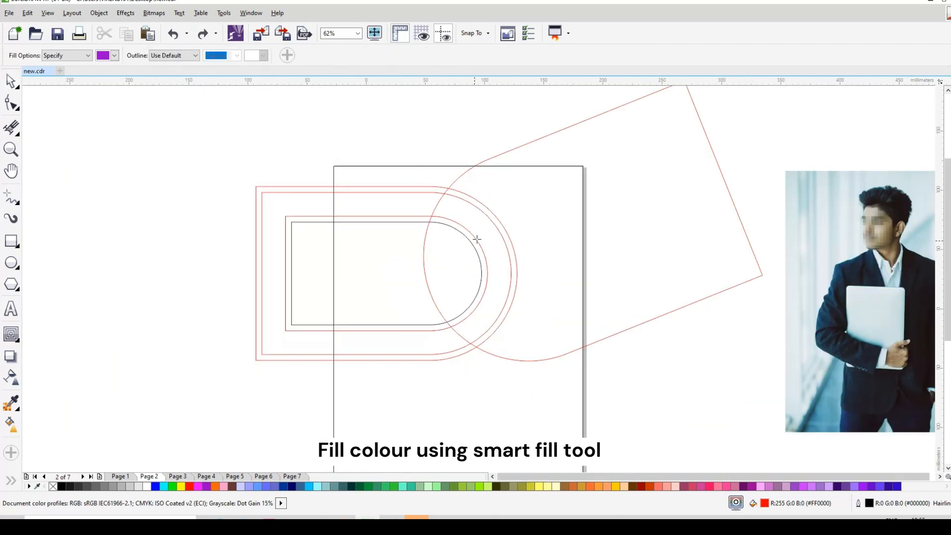
pyautogui.click(484, 236)
pyautogui.click(525, 214)
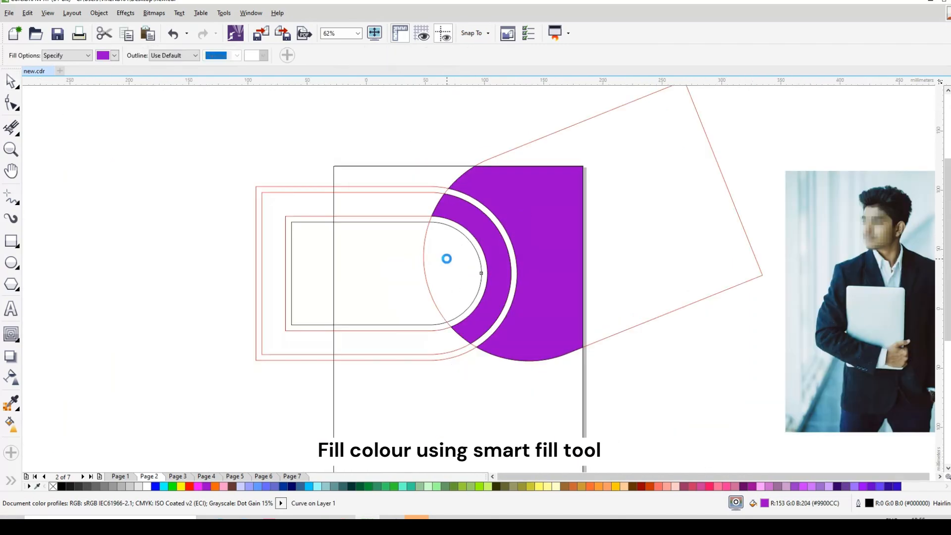
pyautogui.click(446, 259)
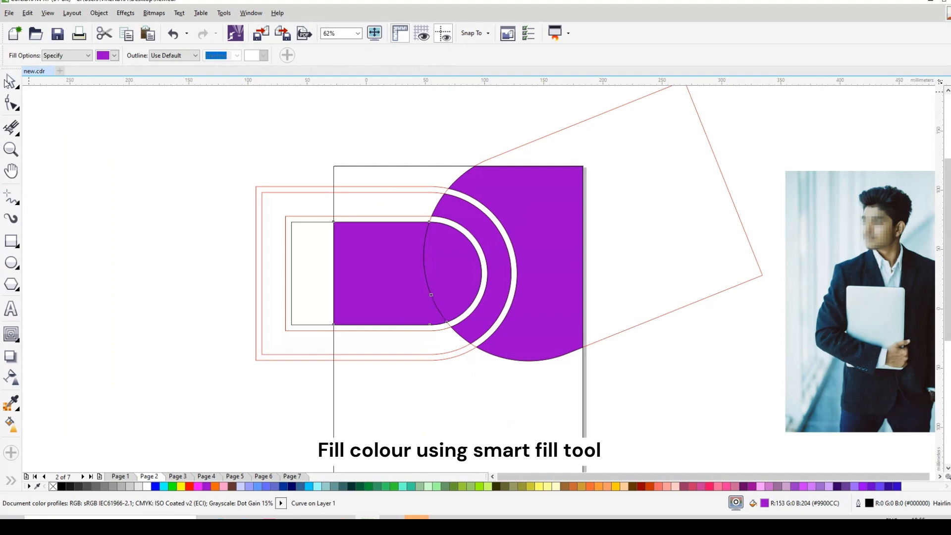
# Move the original black rounded rectangle off the page to the empty area on its left
pyautogui.click(8, 82)
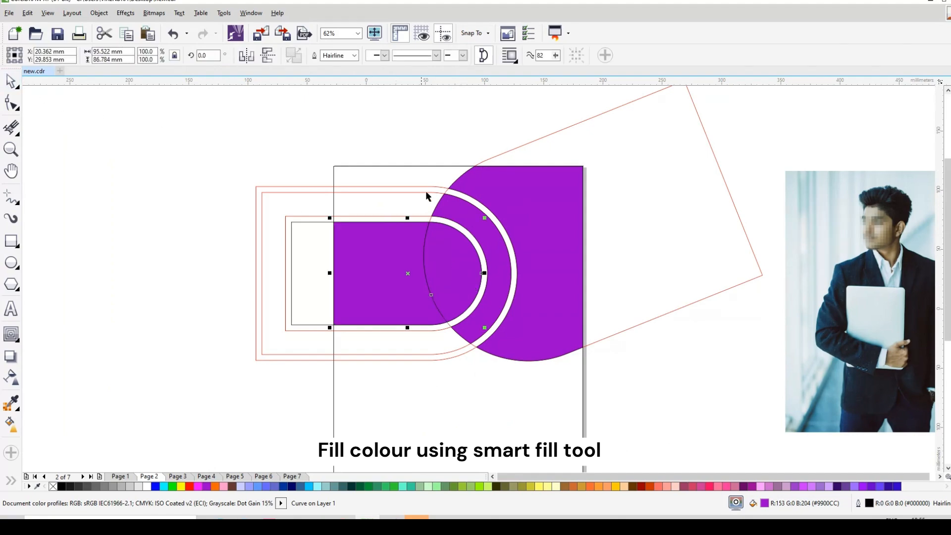
pyautogui.click(302, 255)
pyautogui.moveTo(310, 253); pyautogui.dragTo(61, 233)
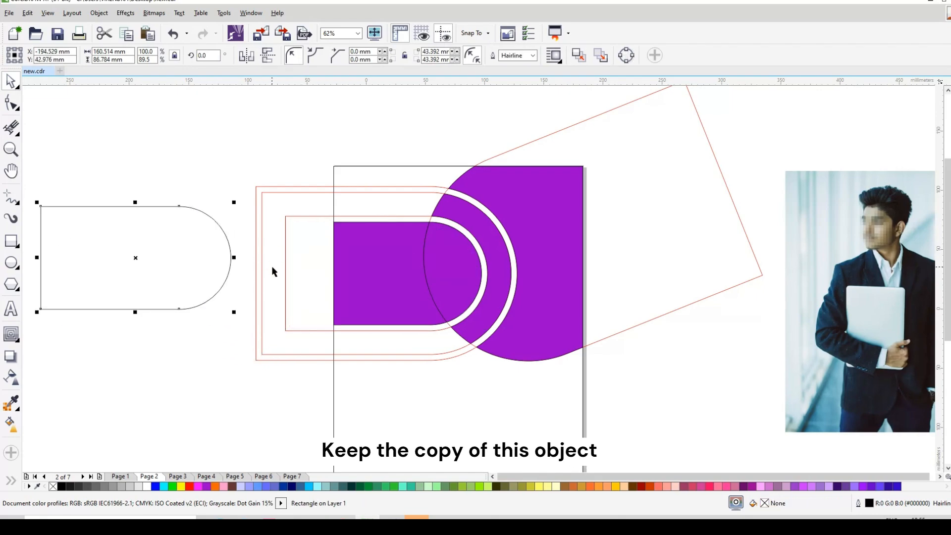
# Delete the nested red contour outlines and the rotated outline, leaving the purple filled shapes
pyautogui.click(287, 266)
pyautogui.press('Delete')
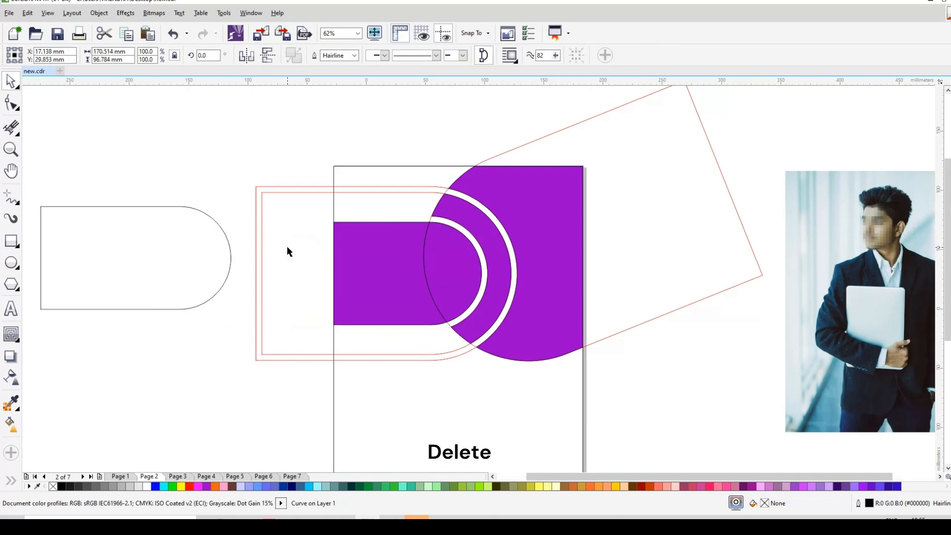
pyautogui.click(286, 245)
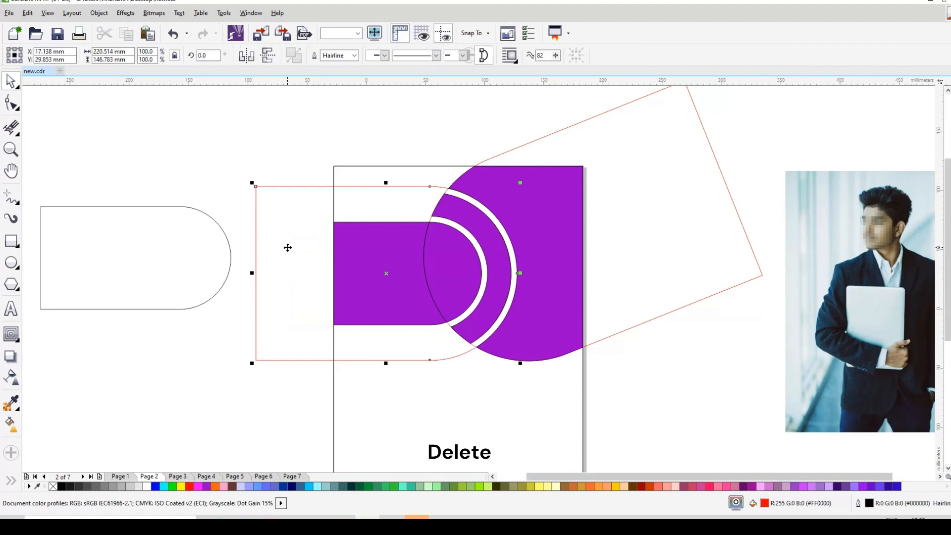
pyautogui.press('Delete')
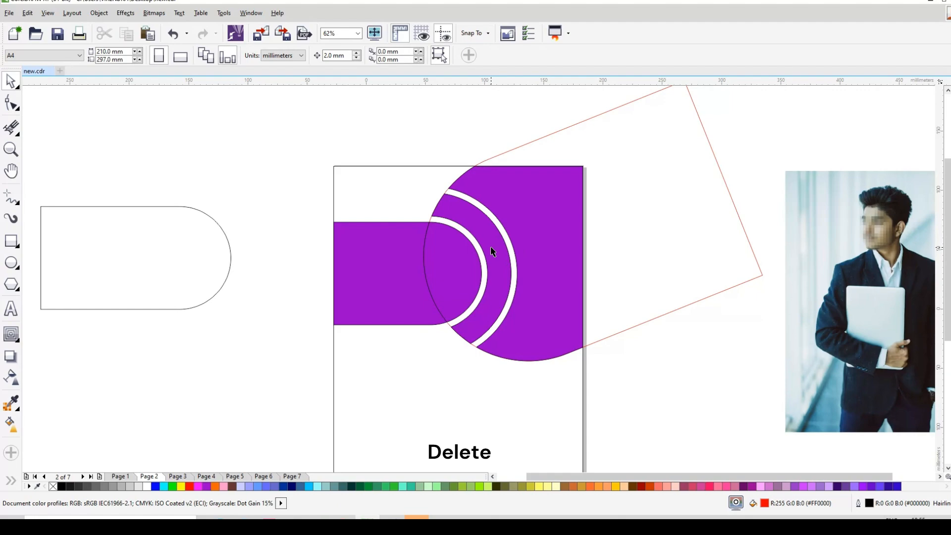
pyautogui.click(619, 211)
pyautogui.press('Delete')
# Fill the curved band with black and weld the two purple pieces of the rounded bar into one shape
pyautogui.click(551, 236)
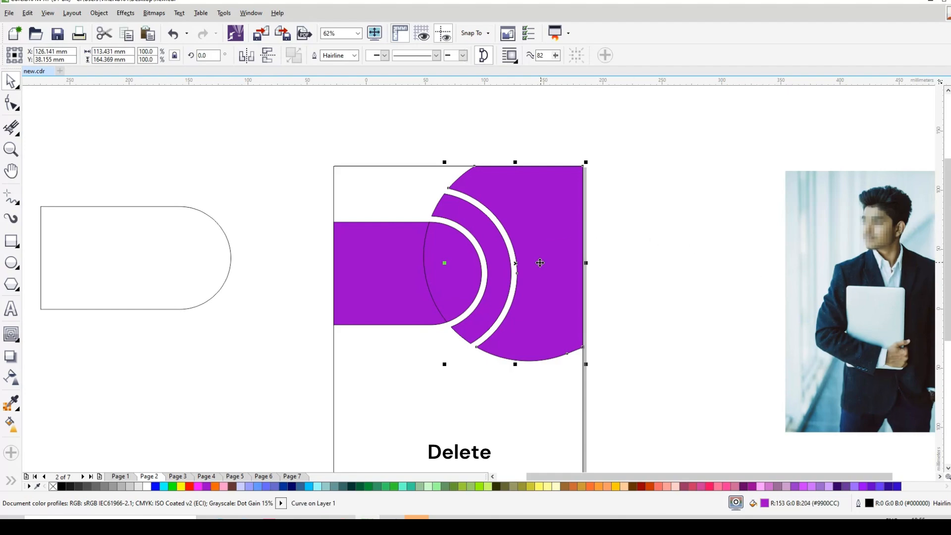
pyautogui.click(503, 277)
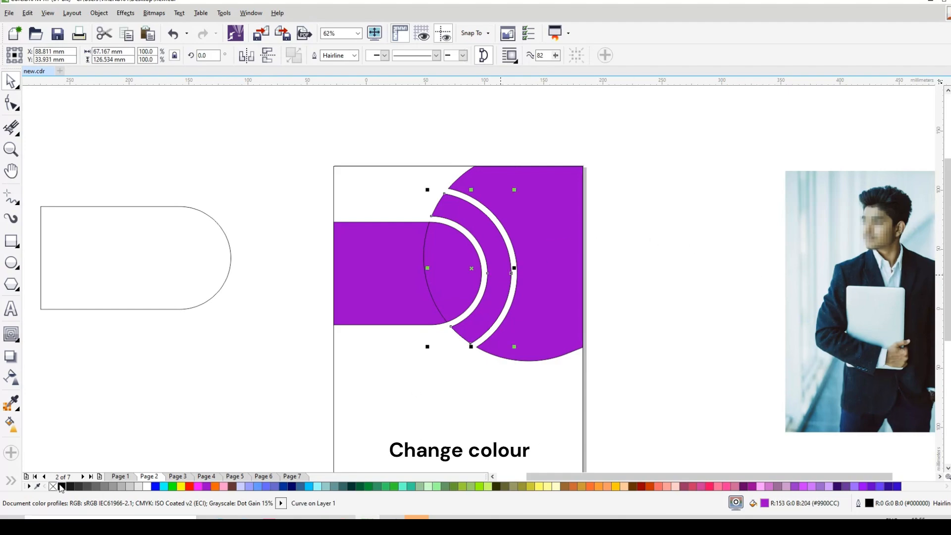
pyautogui.click(61, 486)
pyautogui.click(392, 291)
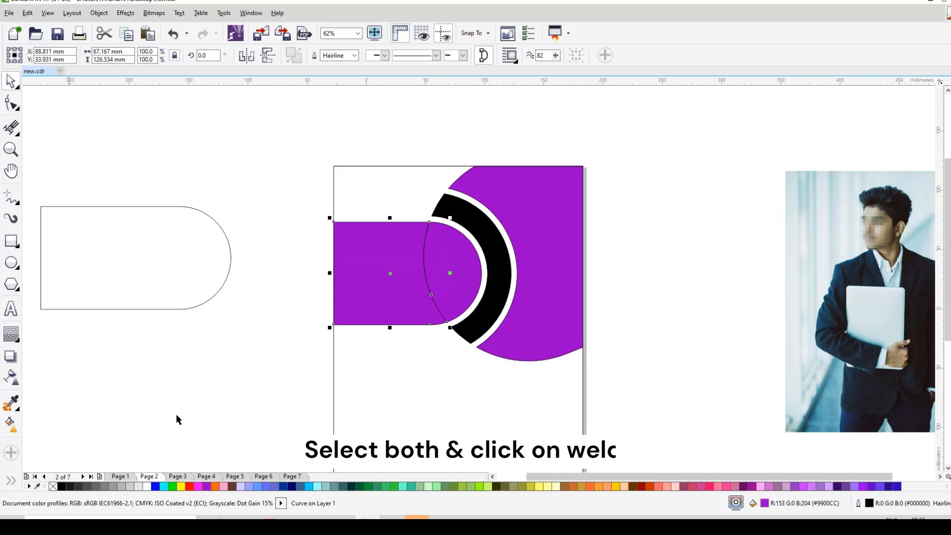
pyautogui.keyDown('shift'); pyautogui.click(498, 277); pyautogui.keyUp('shift')
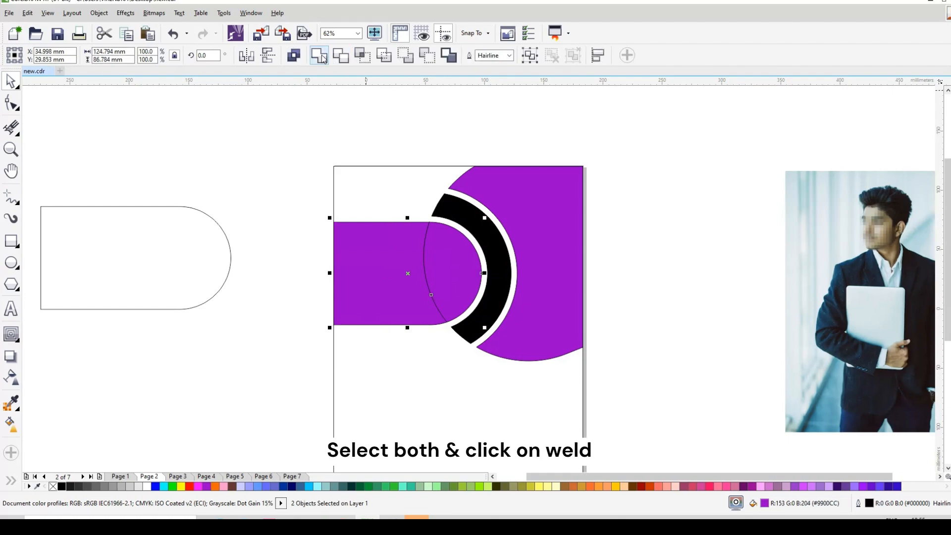
# Apply a vertical linear gradient to the rounded bar, red at its upper edge and dark red at its lower edge
pyautogui.click(11, 423)
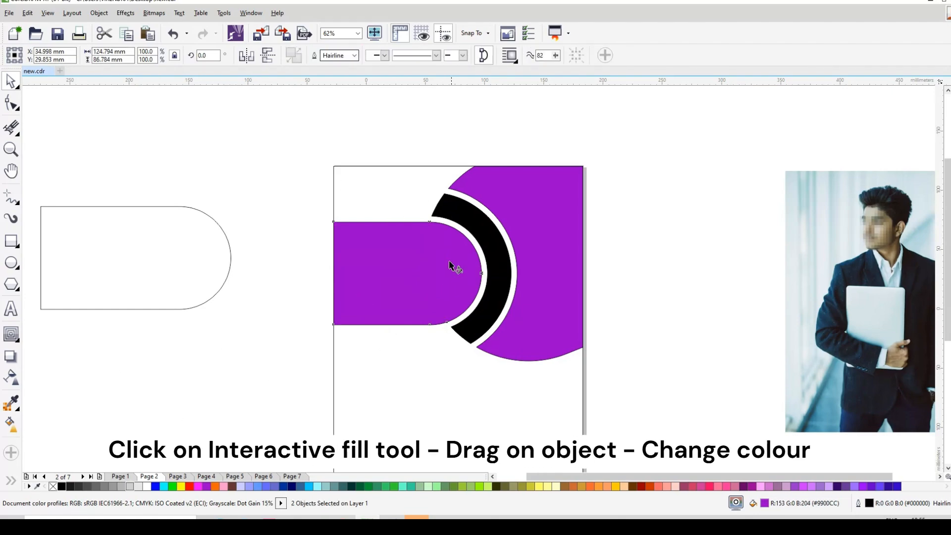
pyautogui.moveTo(343, 285); pyautogui.dragTo(409, 228)
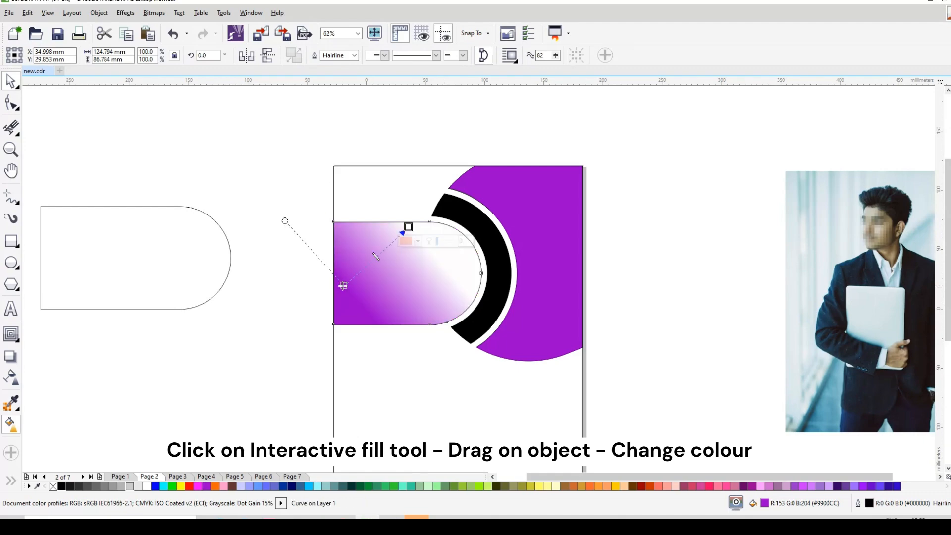
pyautogui.moveTo(344, 287); pyautogui.dragTo(413, 318)
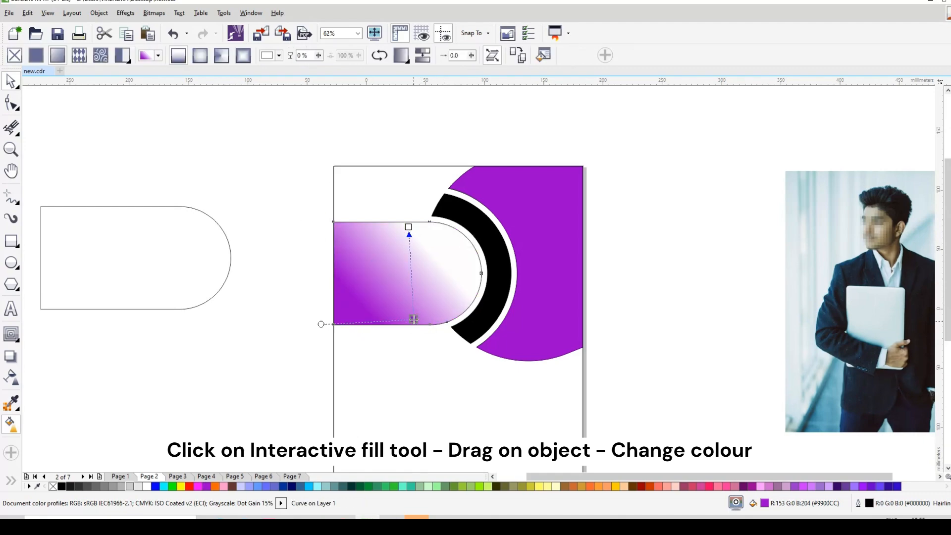
pyautogui.click(408, 227)
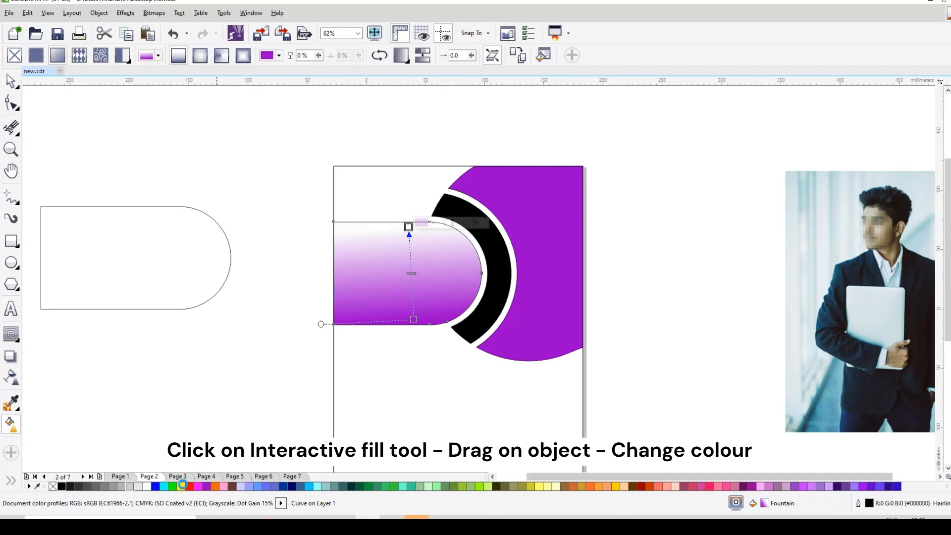
pyautogui.click(411, 318)
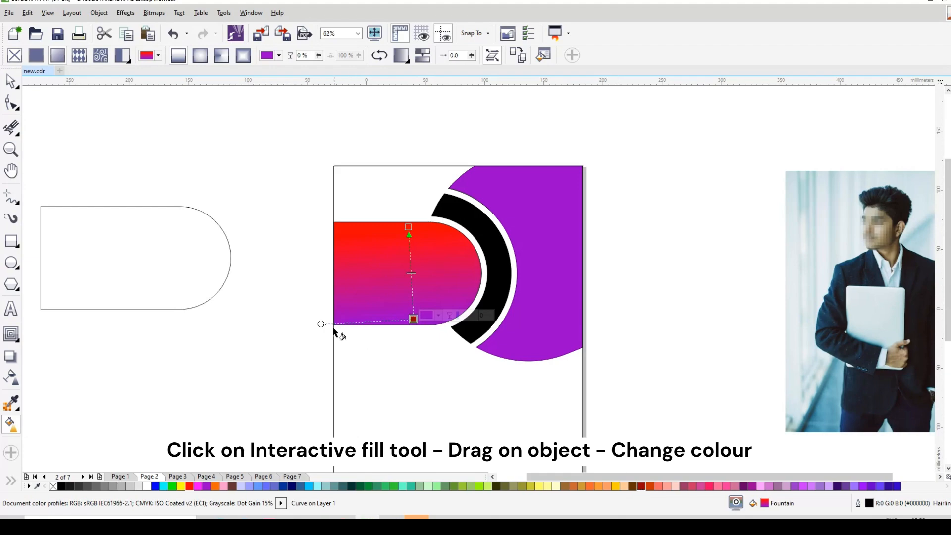
pyautogui.moveTo(323, 315); pyautogui.dragTo(322, 319)
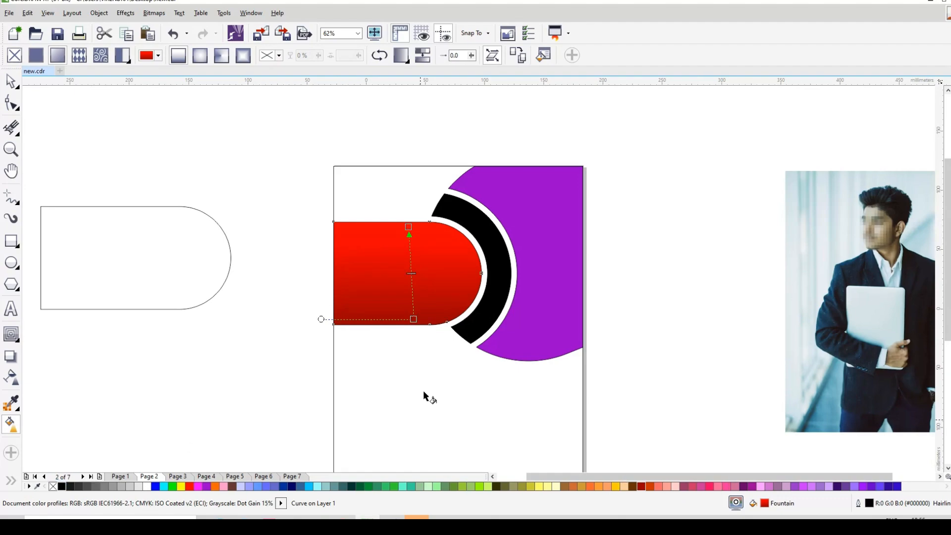
# Change the gradient's dark red end to black and extend it straight down below the rounded bar
pyautogui.click(413, 320)
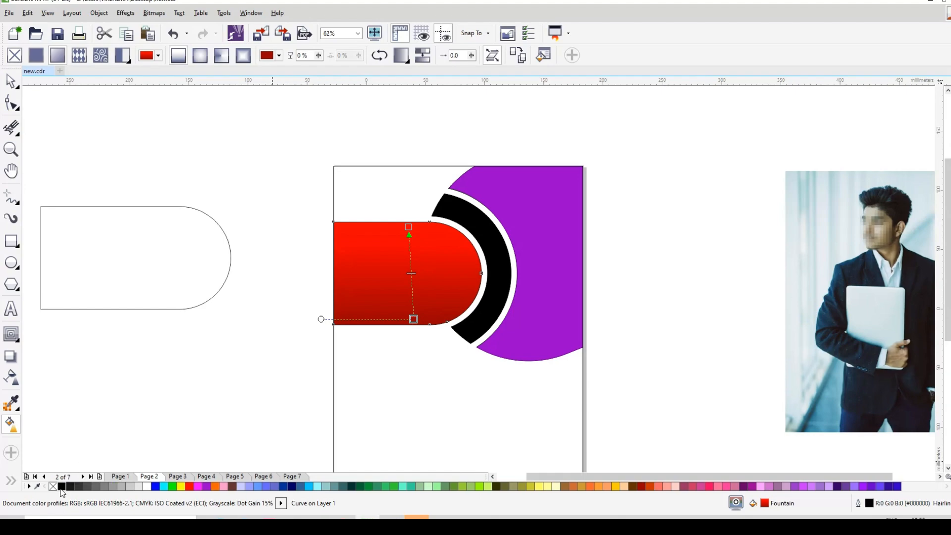
pyautogui.moveTo(419, 337)
pyautogui.mouseDown()
pyautogui.moveTo(414, 320)
pyautogui.moveTo(414, 353)
pyautogui.mouseUp()
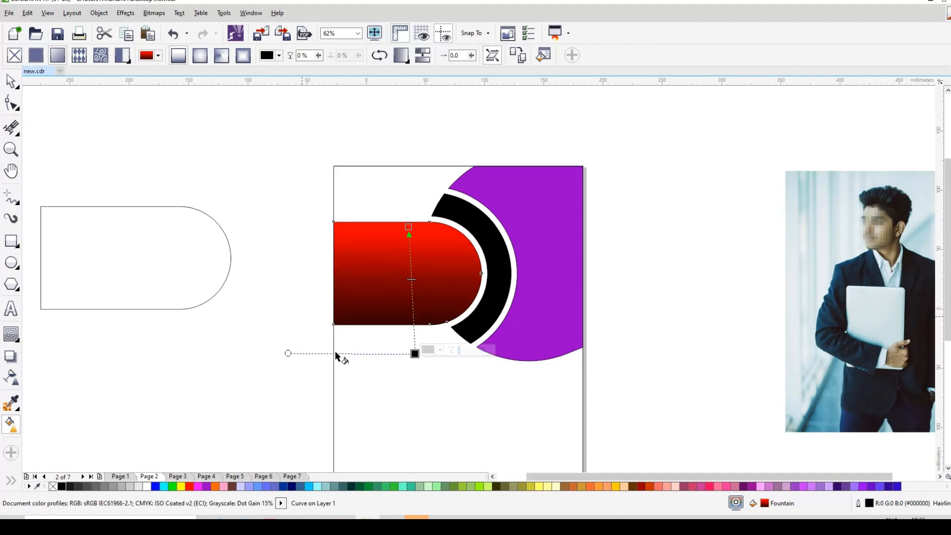
pyautogui.moveTo(415, 353); pyautogui.dragTo(409, 361)
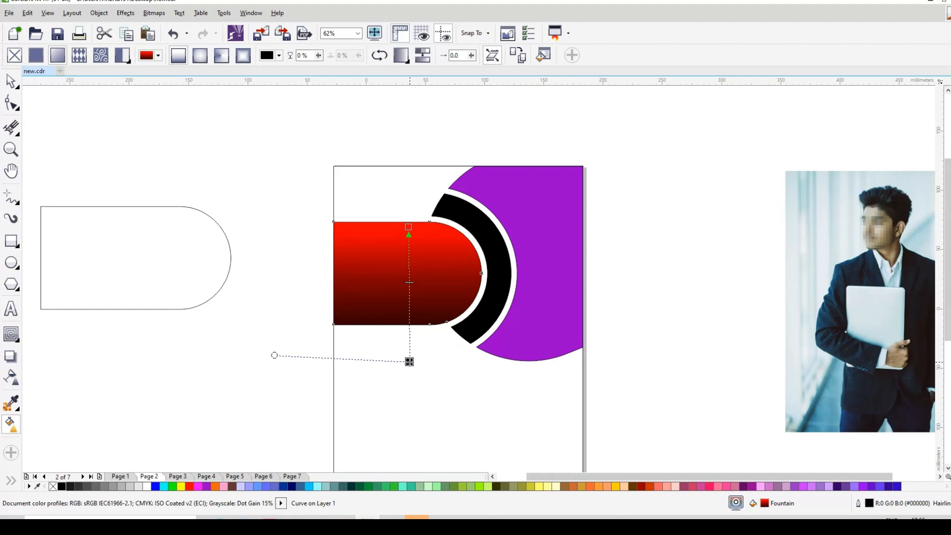
pyautogui.moveTo(275, 355); pyautogui.dragTo(276, 362)
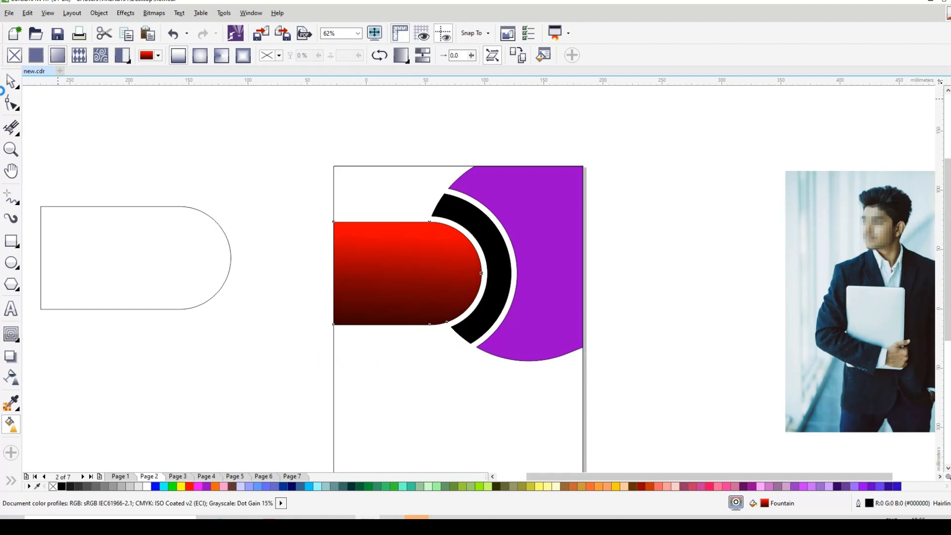
pyautogui.click(11, 81)
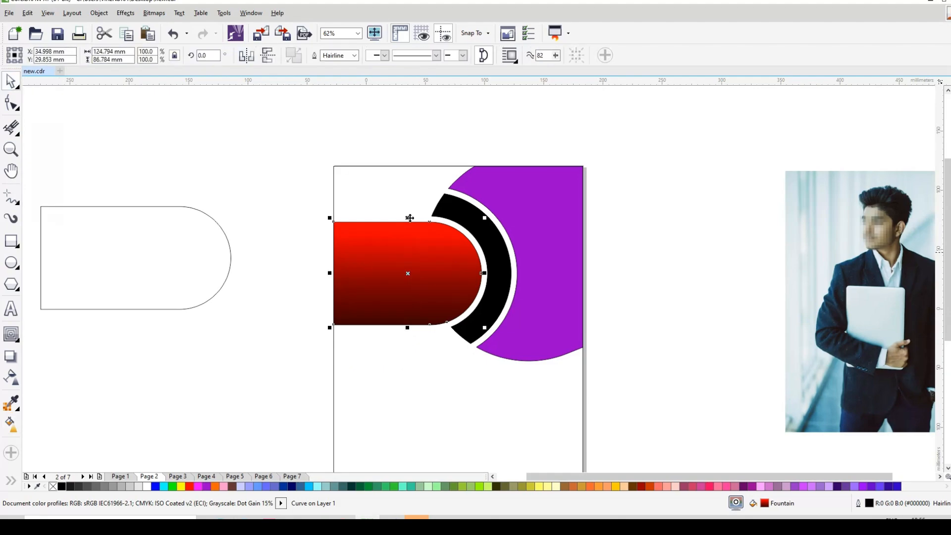
# Duplicate the red gradient bar, scale the copy down, and place it in the page's upper-left corner
pyautogui.moveTo(382, 274); pyautogui.dragTo(260, 208)
pyautogui.rightClick(261, 208)
pyautogui.moveTo(355, 154); pyautogui.dragTo(342, 191)
pyautogui.moveTo(284, 212); pyautogui.dragTo(334, 167)
# PowerClip the businessman photo inside the large purple curved shape
pyautogui.click(539, 231)
pyautogui.click(854, 313)
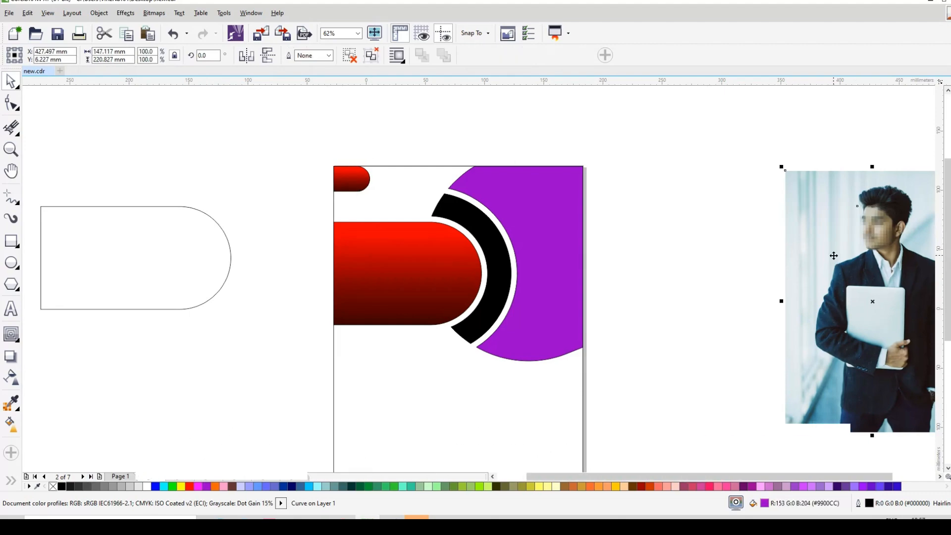
pyautogui.rightClick(855, 313)
pyautogui.click(877, 113)
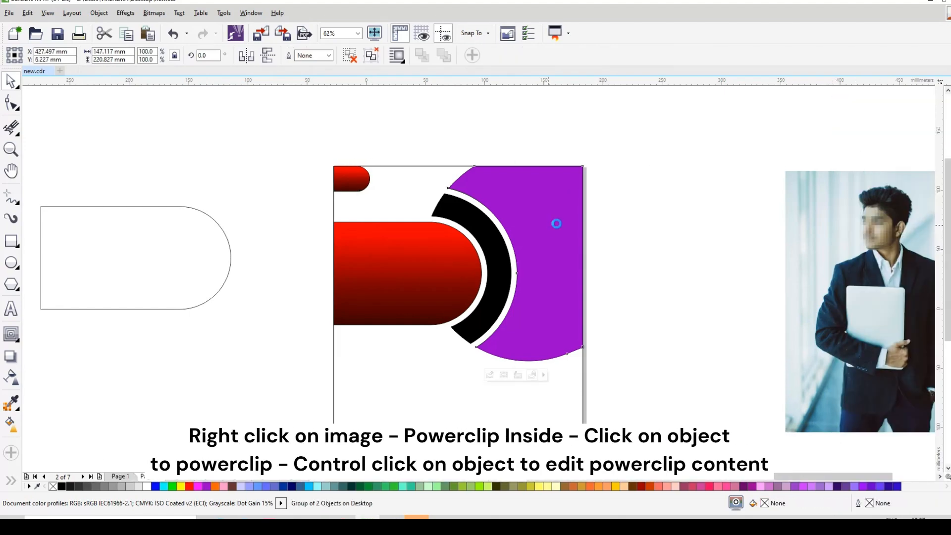
pyautogui.click(551, 221)
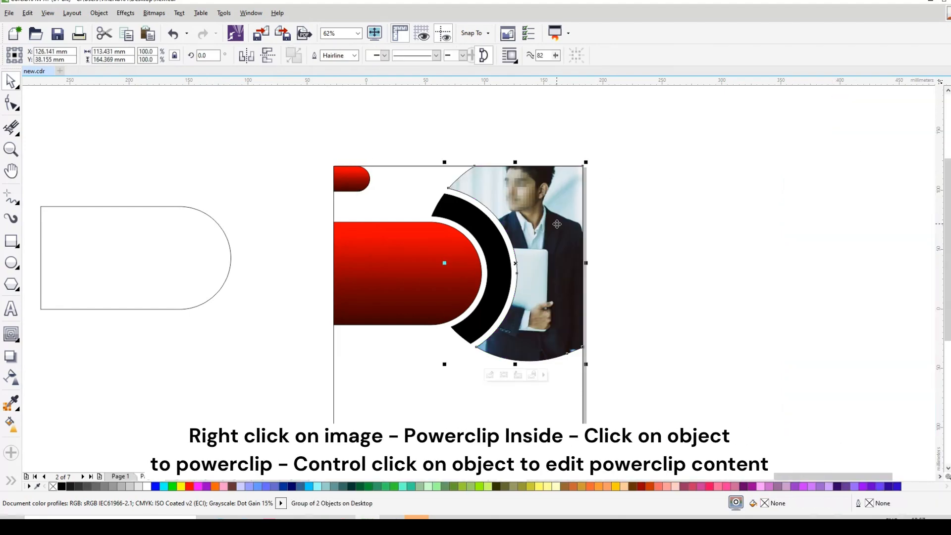
# Edit the clipped photo's content, shifting and scaling it down to frame the man inside the curved shape, and finish editing
pyautogui.keyDown('ctrl'); pyautogui.click(550, 285); pyautogui.keyUp('ctrl')
pyautogui.moveTo(546, 238); pyautogui.dragTo(591, 269)
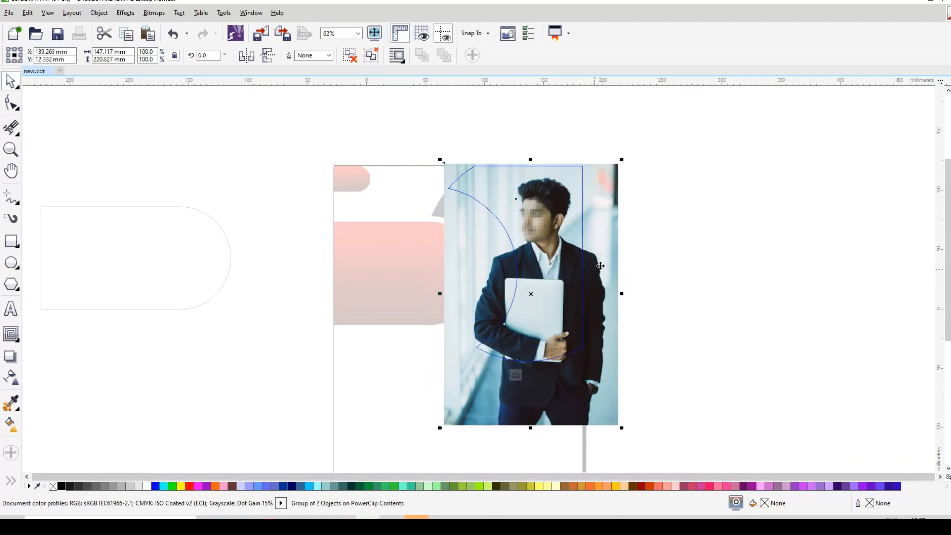
pyautogui.moveTo(622, 160); pyautogui.dragTo(610, 184)
pyautogui.moveTo(551, 269)
pyautogui.mouseDown()
pyautogui.moveTo(555, 241)
pyautogui.moveTo(545, 238)
pyautogui.moveTo(548, 252)
pyautogui.mouseUp()
pyautogui.keyDown('ctrl'); pyautogui.click(638, 251); pyautogui.keyUp('ctrl')
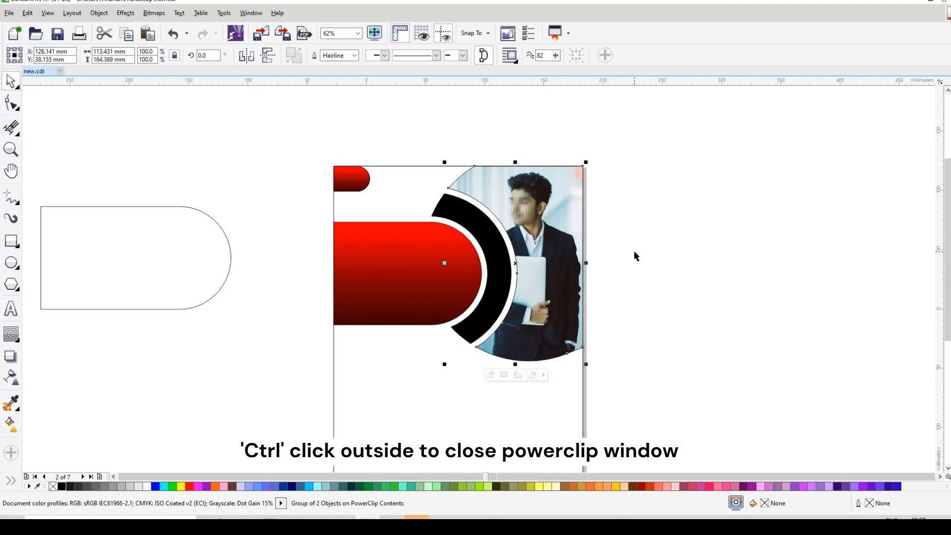
pyautogui.click(673, 250)
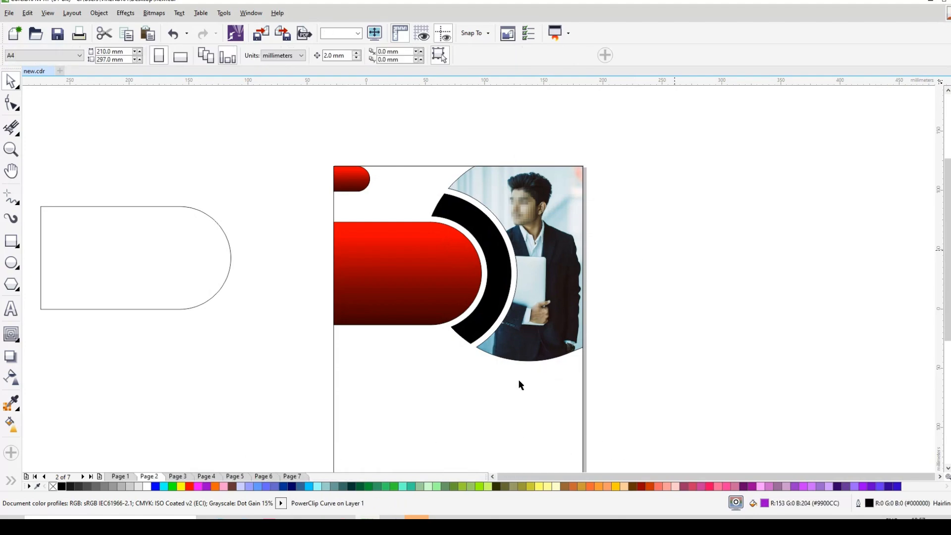
# Move the rounded outline shape below the page artwork, create a slightly smaller copy inside it, and group both outlines
pyautogui.scroll(-3, 525, 375)
pyautogui.click(164, 181)
pyautogui.moveTo(163, 182); pyautogui.dragTo(417, 401)
pyautogui.moveTo(485, 342); pyautogui.dragTo(484, 340)
pyautogui.moveTo(251, 321); pyautogui.dragTo(515, 436)
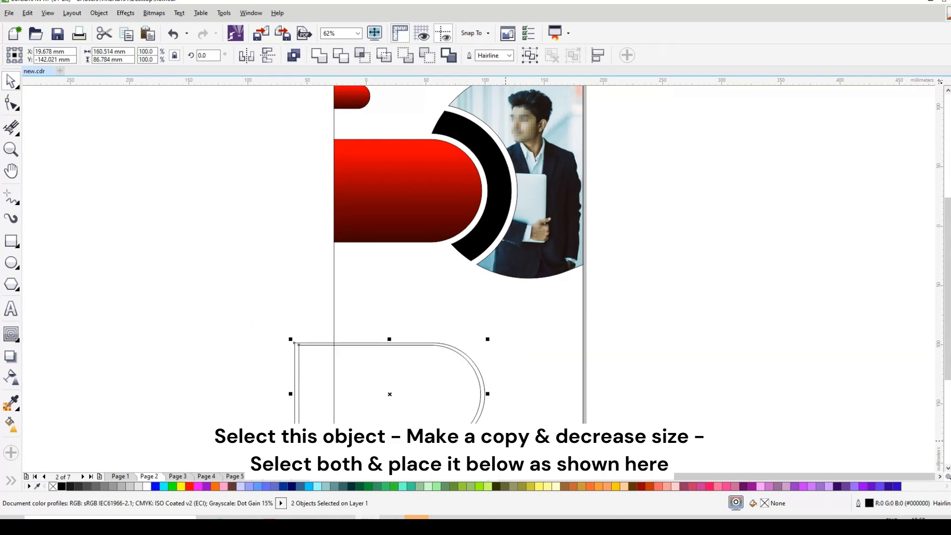
pyautogui.hotkey('ctrl', 'g')
# Position the grouped rounded outlines over the page's lower-left corner so their upper edges cross just above the page bottom
pyautogui.moveTo(444, 396); pyautogui.dragTo(460, 434)
pyautogui.scroll(-2, 470, 332)
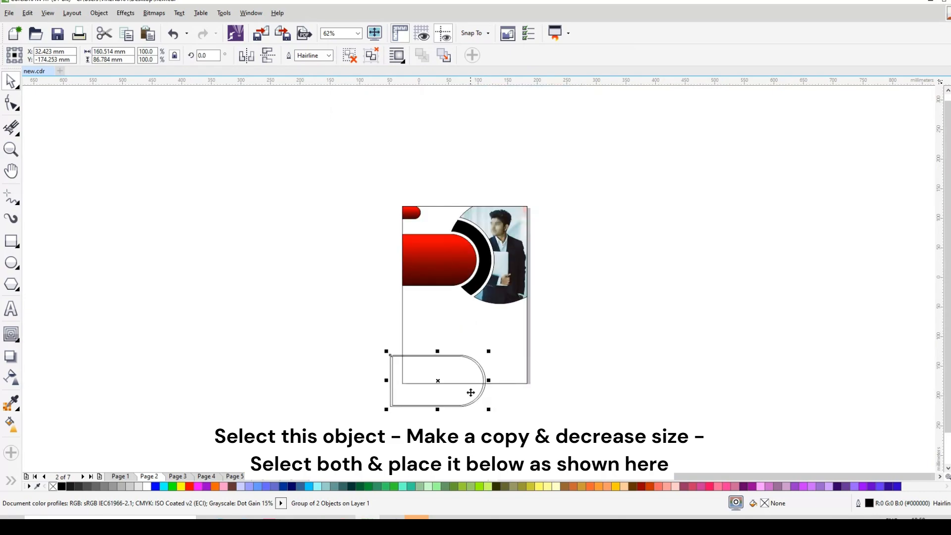
pyautogui.scroll(2, 467, 388)
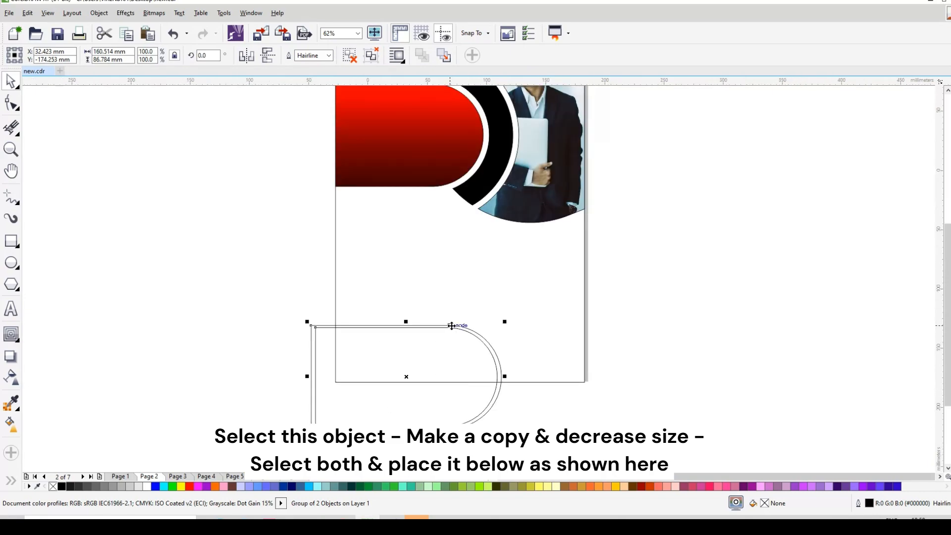
pyautogui.moveTo(451, 326); pyautogui.dragTo(455, 355)
# Draw a horizontal freehand line about 148 mm long from the inner outline's upper node past the page's right edge
pyautogui.scroll(2, 496, 368)
pyautogui.click(16, 202)
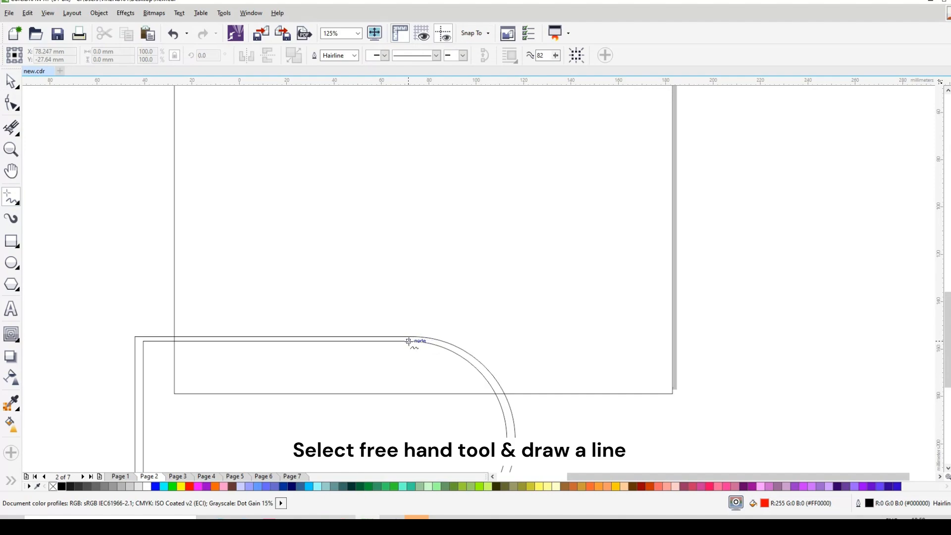
pyautogui.click(408, 341)
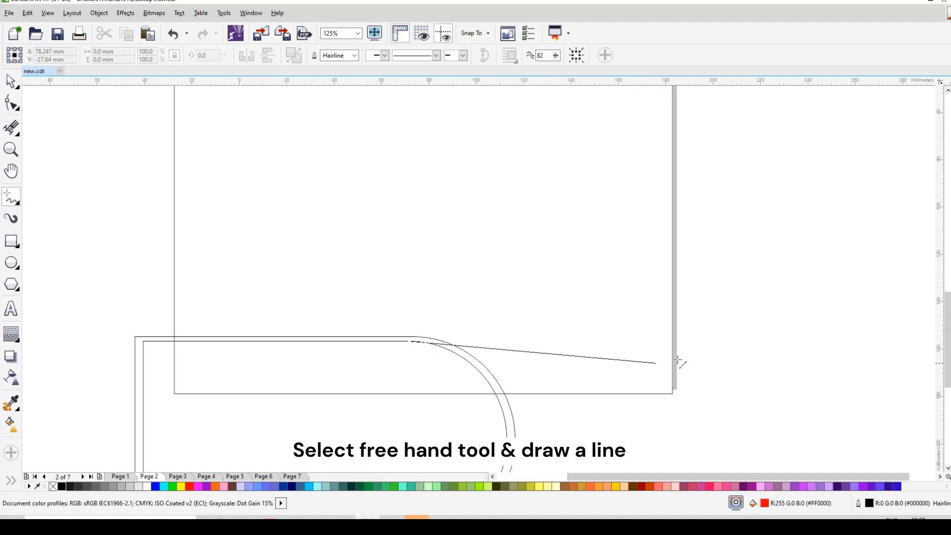
pyautogui.click(761, 338)
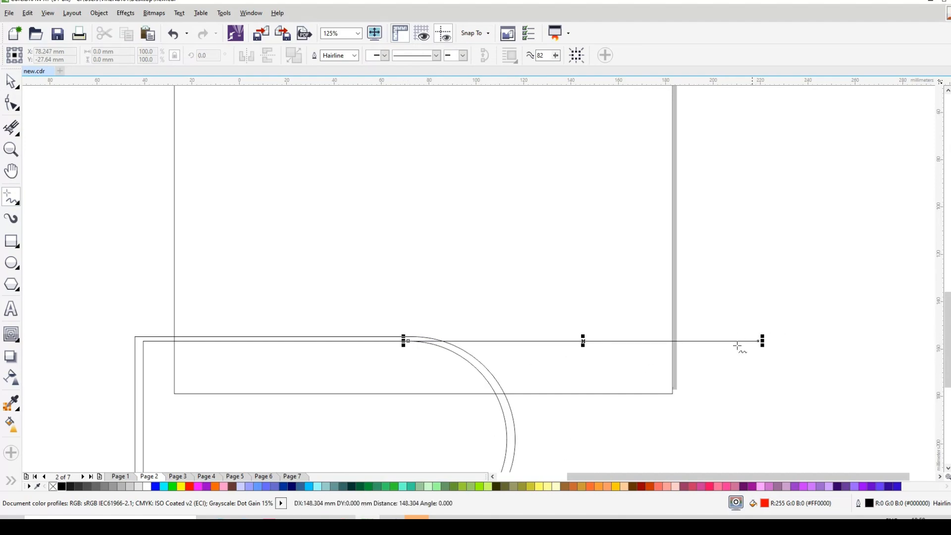
# Smart-fill the two areas on either side of the curved gap along the page bottom with purple
pyautogui.click(11, 480)
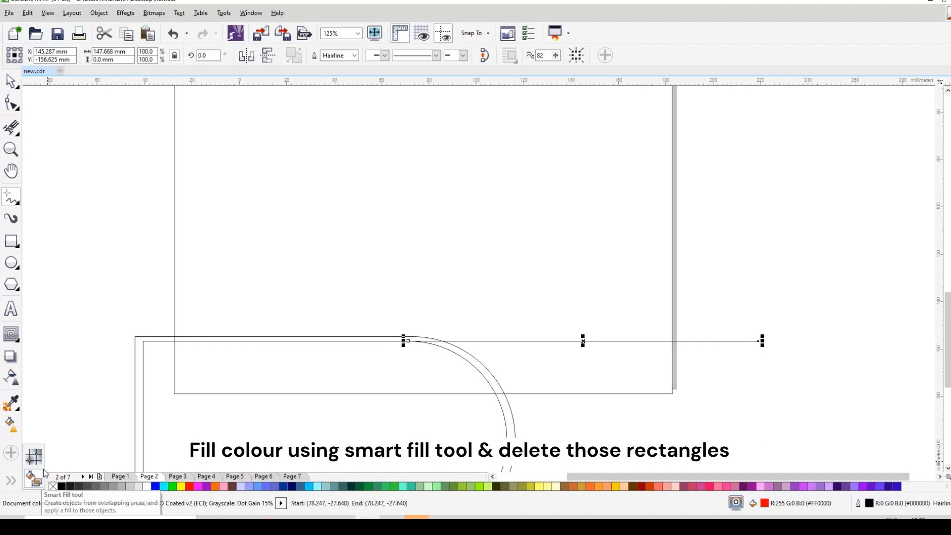
pyautogui.click(33, 478)
pyautogui.click(279, 369)
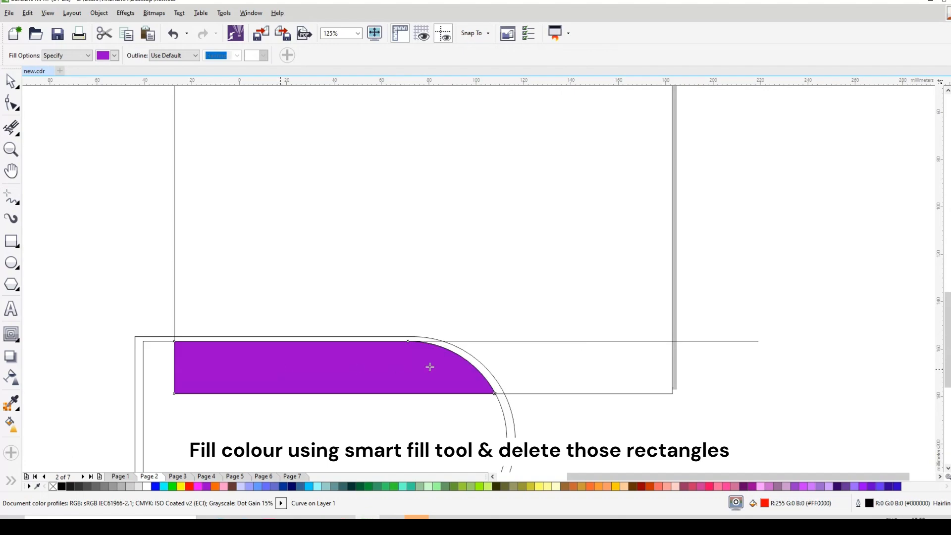
pyautogui.click(525, 357)
pyautogui.click(12, 84)
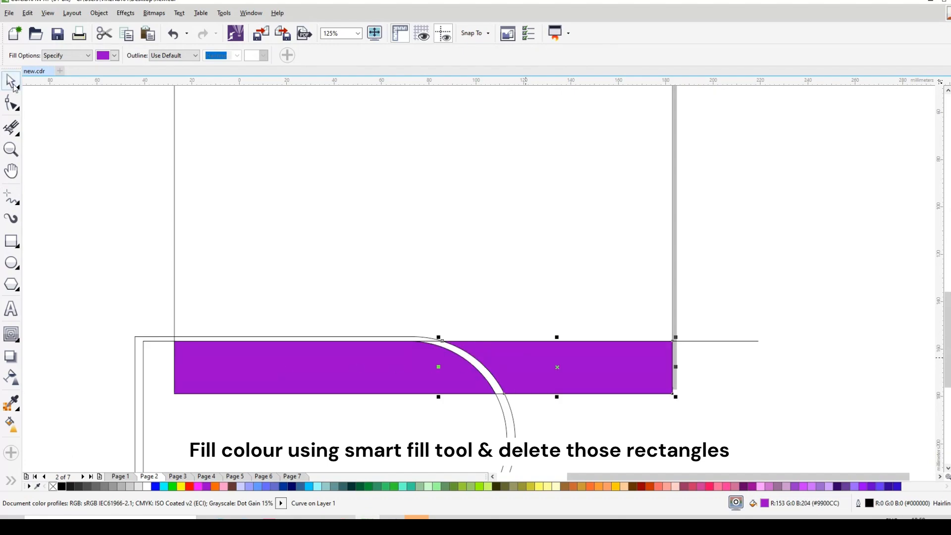
# Delete the grouped rounded outlines and the horizontal guide line, keeping the two purple footer shapes
pyautogui.click(139, 358)
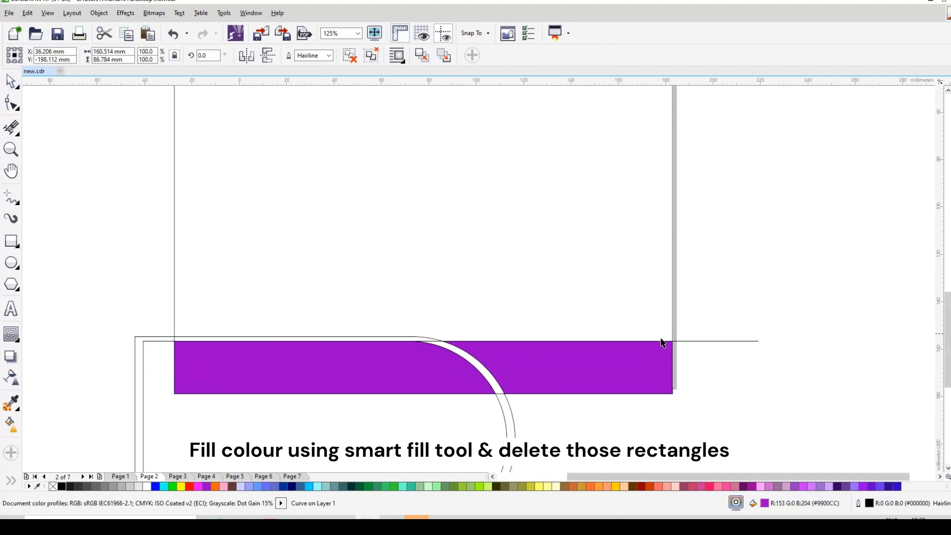
pyautogui.press('Delete')
pyautogui.click(680, 341)
pyautogui.press('Delete')
pyautogui.scroll(-2, 549, 323)
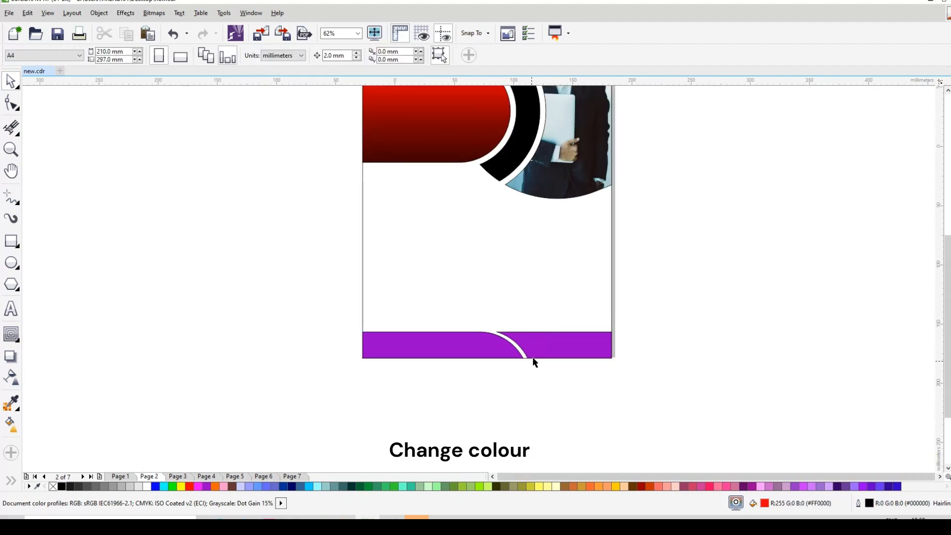
# Copy the large rounded bar's red gradient fill onto both purple footer shapes
pyautogui.click(433, 121)
pyautogui.moveTo(431, 121); pyautogui.dragTo(449, 341)
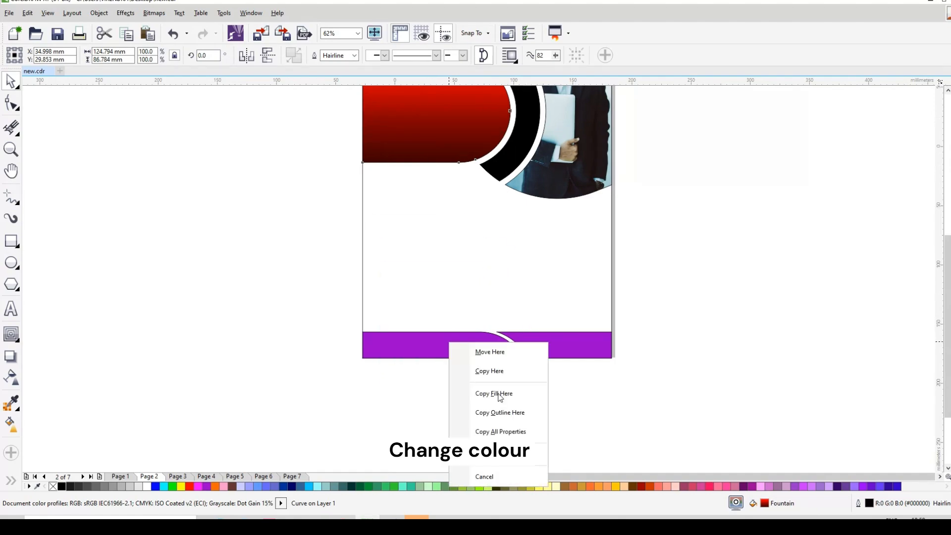
pyautogui.click(496, 389)
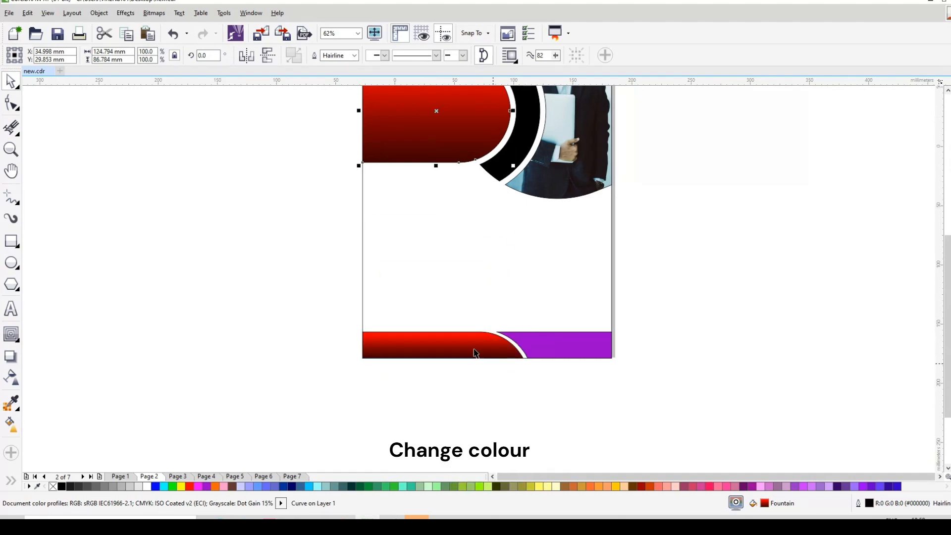
pyautogui.moveTo(458, 345); pyautogui.dragTo(546, 338)
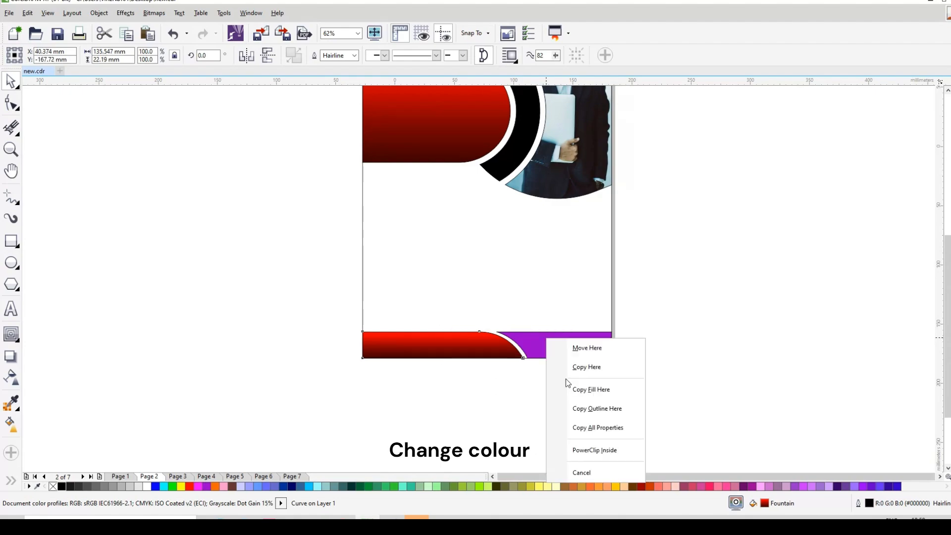
pyautogui.click(589, 389)
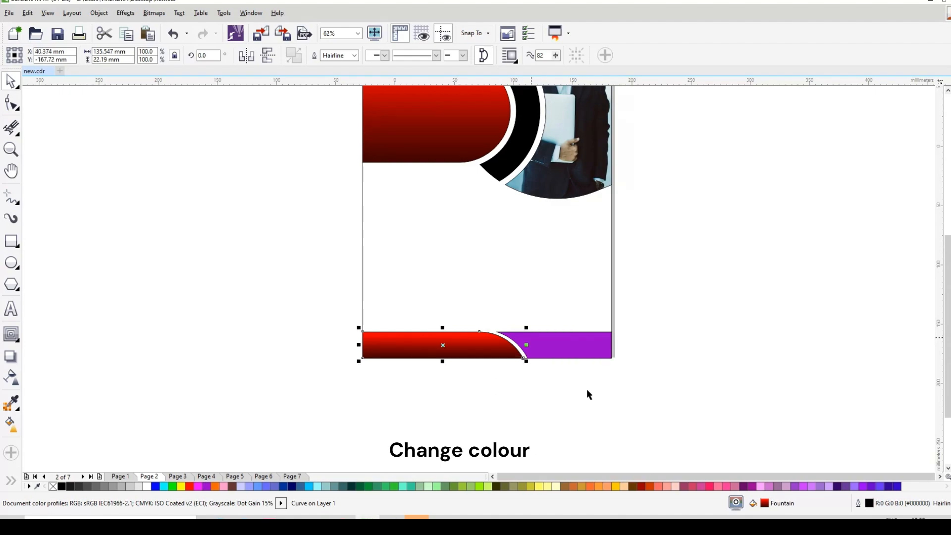
# Change the black gradient end to brown on both footer shapes
pyautogui.click(11, 425)
pyautogui.click(444, 346)
pyautogui.click(444, 367)
pyautogui.click(639, 484)
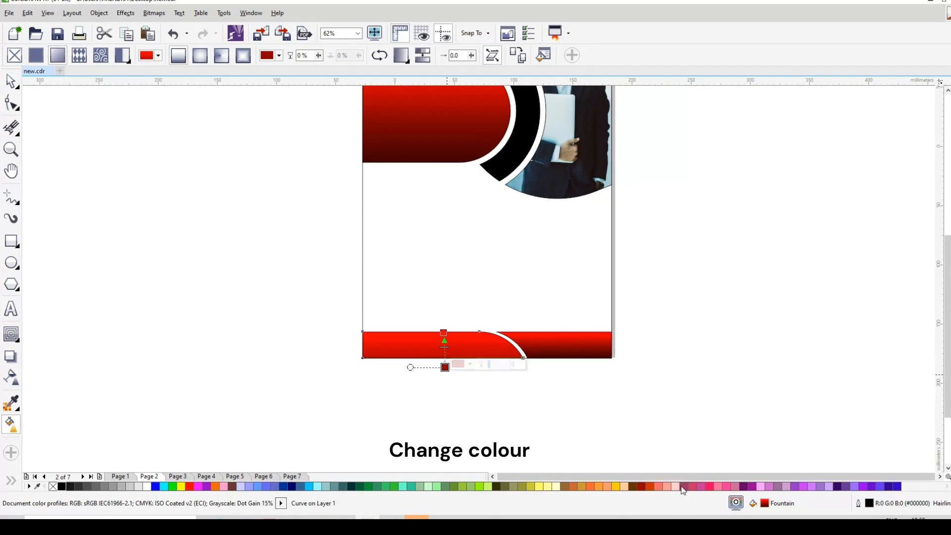
pyautogui.click(632, 486)
pyautogui.click(567, 352)
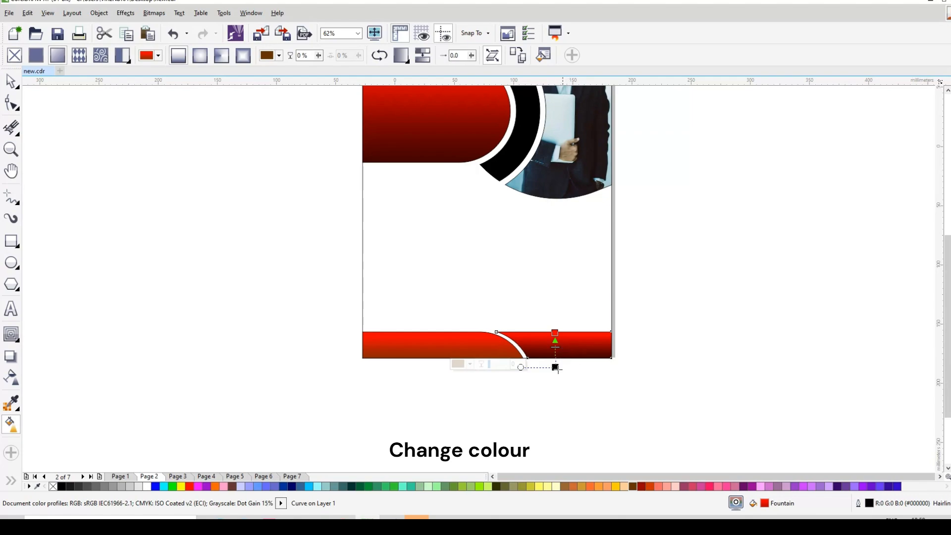
pyautogui.click(555, 368)
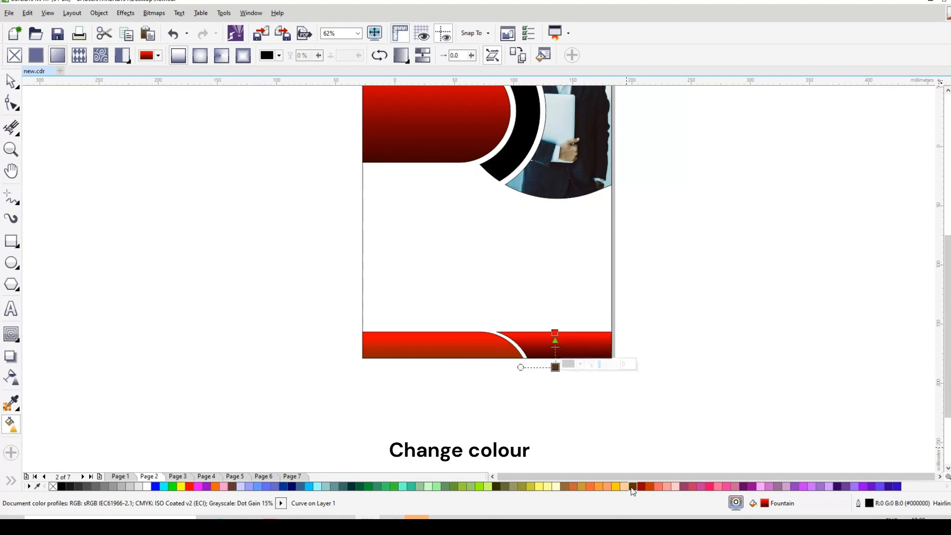
pyautogui.click(633, 487)
pyautogui.click(7, 80)
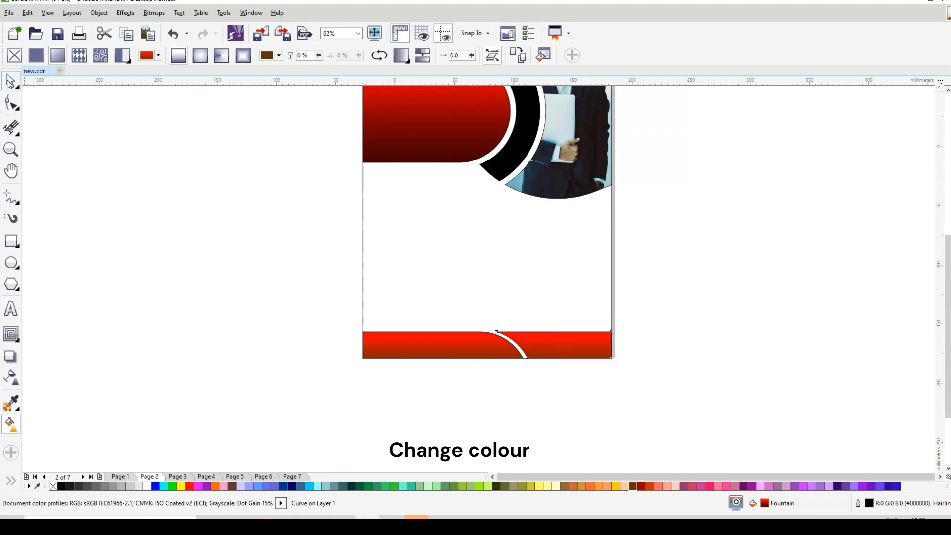
# Remove the outlines from all objects on the page and group them
pyautogui.scroll(-2, 358, 303)
pyautogui.moveTo(317, 141); pyautogui.dragTo(566, 382)
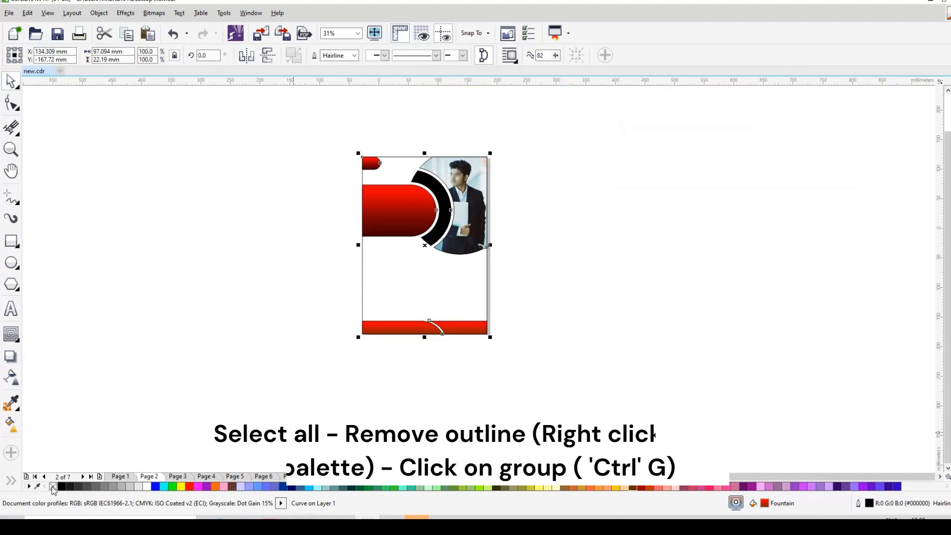
pyautogui.rightClick(53, 487)
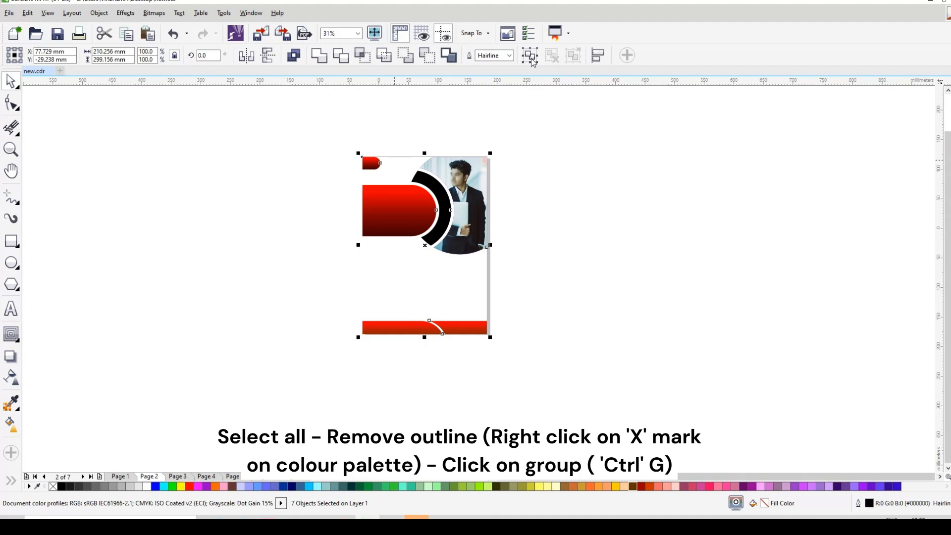
pyautogui.hotkey('ctrl', 'g')
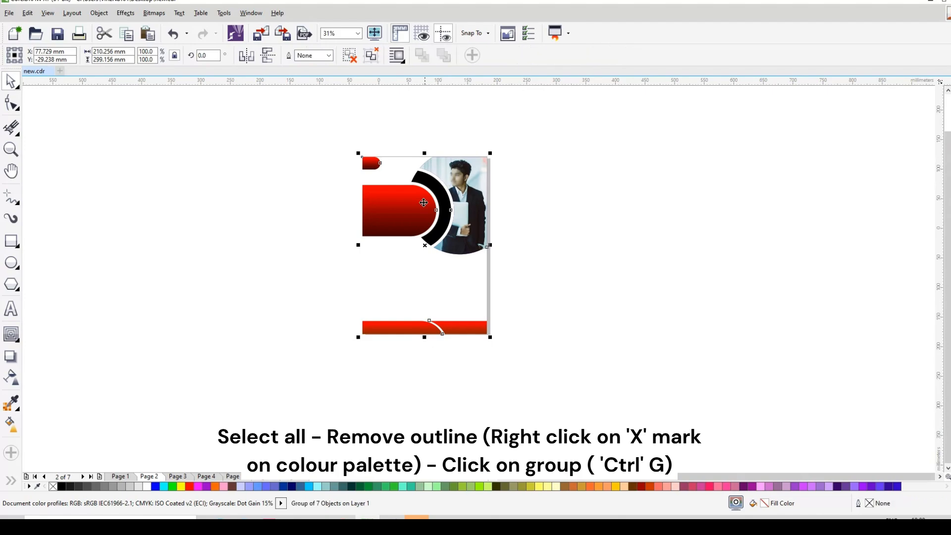
# Ungroup the page artwork and try grouping all its objects again
pyautogui.scroll(2, 424, 202)
pyautogui.click(346, 55)
pyautogui.click(317, 126)
pyautogui.keyDown('shift'); pyautogui.click(371, 123); pyautogui.keyUp('shift')
pyautogui.hotkey('ctrl', 'c')
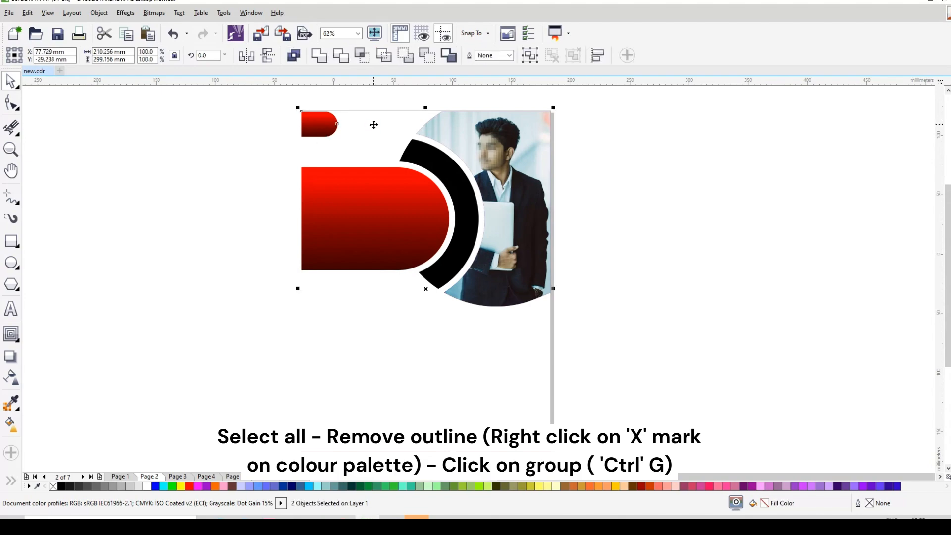
pyautogui.moveTo(268, 103)
pyautogui.mouseDown()
pyautogui.moveTo(367, 153)
pyautogui.moveTo(367, 134)
pyautogui.mouseUp()
pyautogui.hotkey('ctrl', 'a')
pyautogui.hotkey('ctrl', 'g')
pyautogui.click(314, 101)
pyautogui.scroll(2, 313, 99)
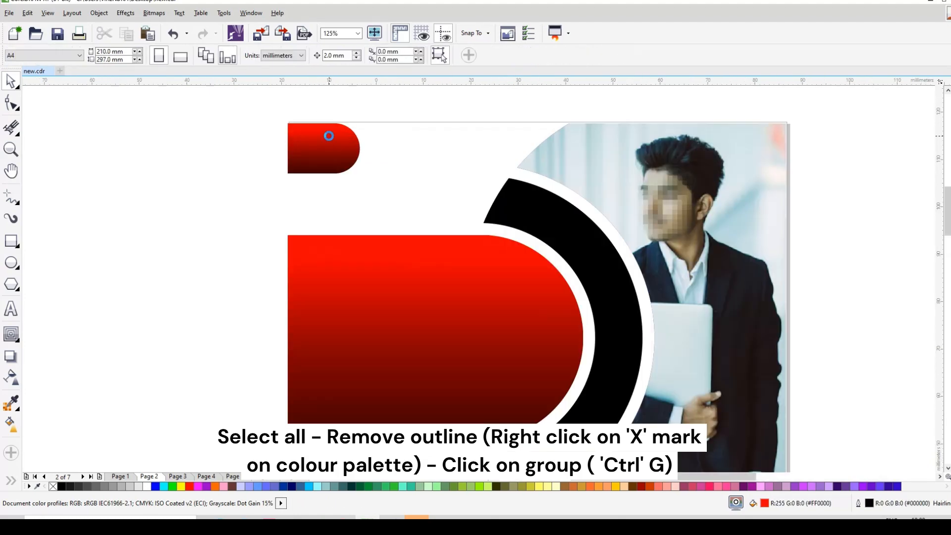
pyautogui.scroll(2, 329, 135)
pyautogui.scroll(2, 329, 140)
pyautogui.scroll(-2, 329, 120)
pyautogui.scroll(-4, 329, 124)
pyautogui.scroll(-2, 331, 159)
# Move all the layout objects off the page to its right and group them
pyautogui.moveTo(294, 113); pyautogui.dragTo(490, 315)
pyautogui.moveTo(412, 240); pyautogui.dragTo(582, 248)
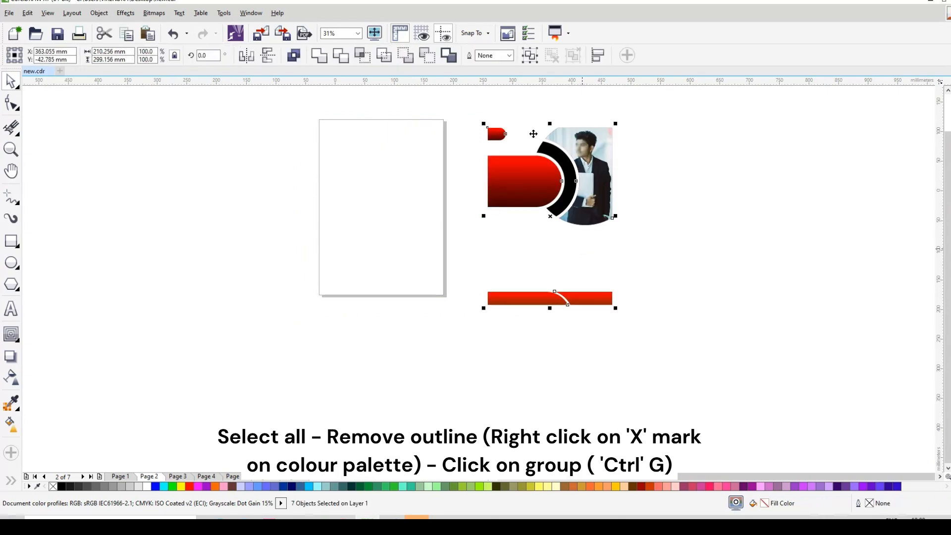
pyautogui.scroll(2, 533, 133)
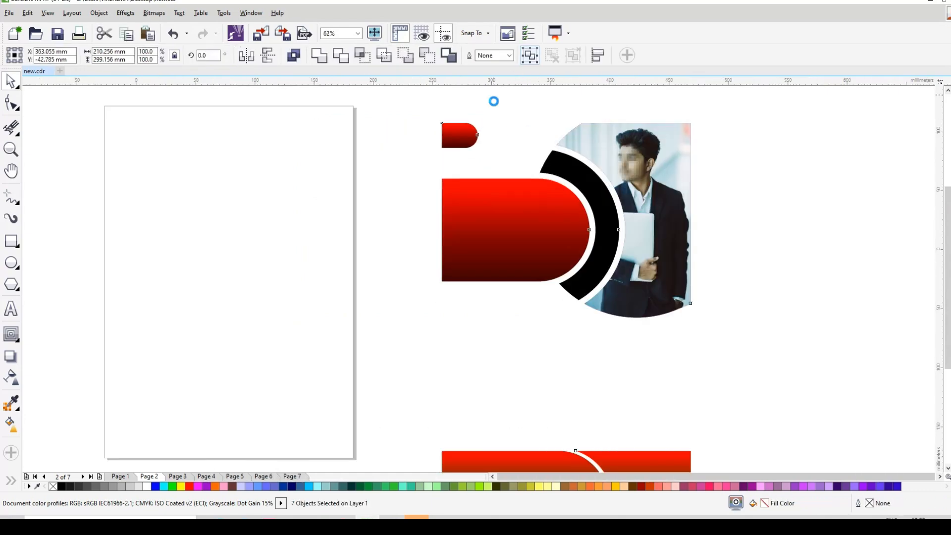
pyautogui.hotkey('ctrl', 'g')
# Add a soft black drop shadow around the grouped layout and deselect it
pyautogui.scroll(-2, 466, 152)
pyautogui.click(11, 357)
pyautogui.moveTo(573, 216)
pyautogui.mouseDown()
pyautogui.moveTo(625, 194)
pyautogui.moveTo(579, 217)
pyautogui.mouseUp()
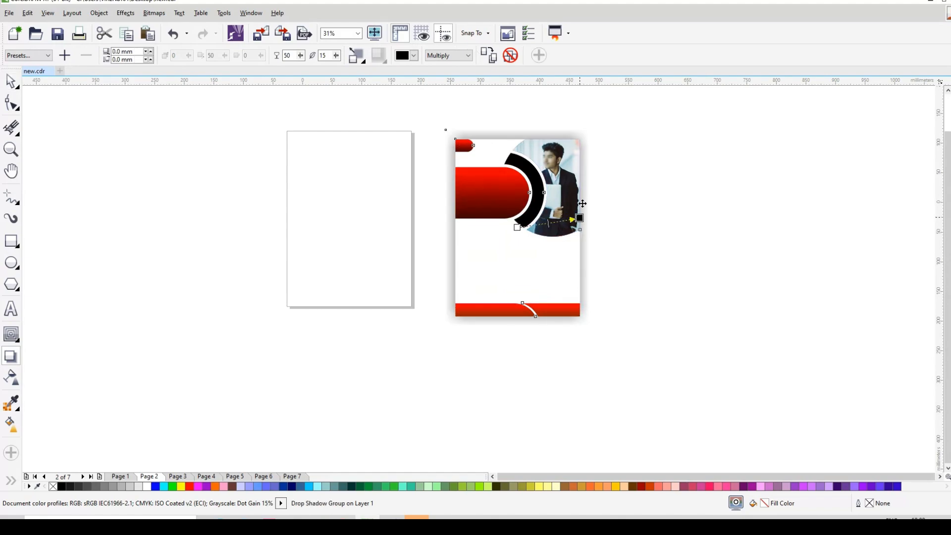
pyautogui.scroll(2, 581, 172)
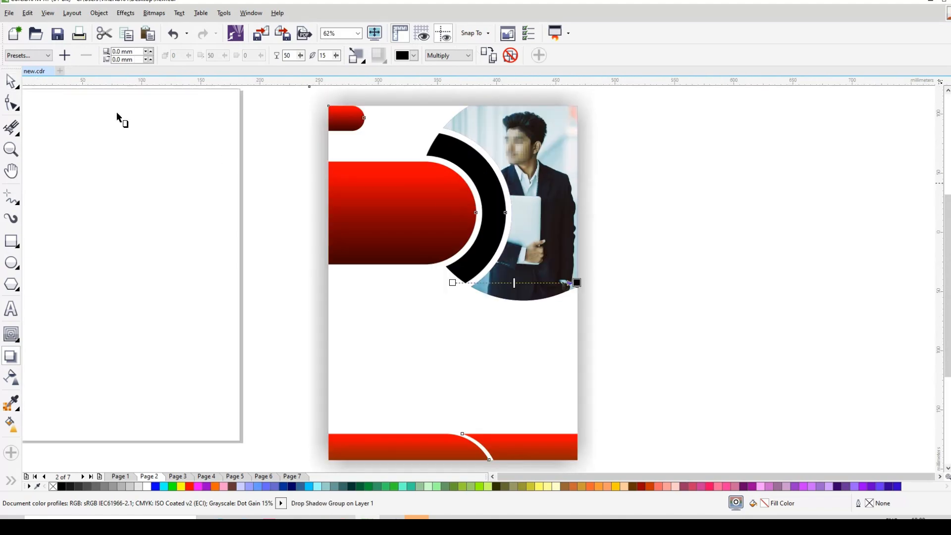
pyautogui.click(11, 81)
pyautogui.click(702, 189)
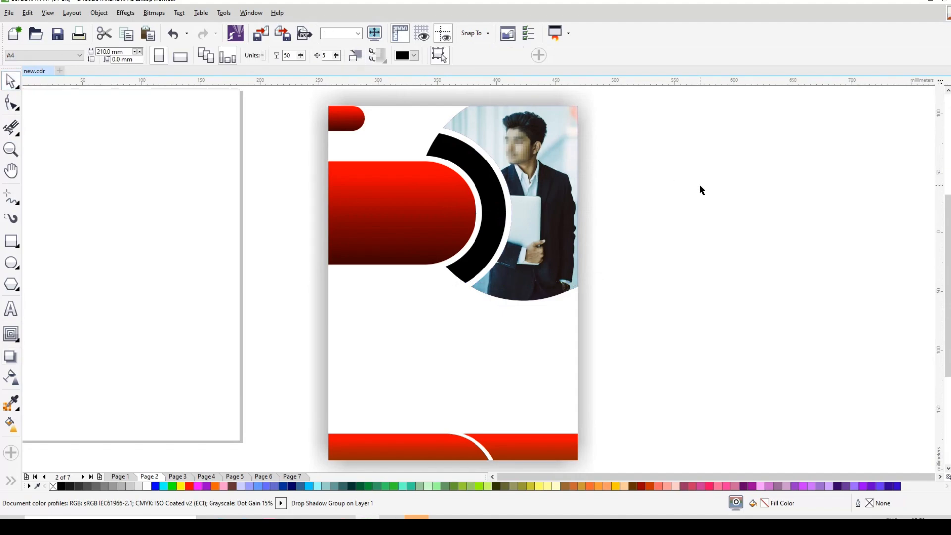